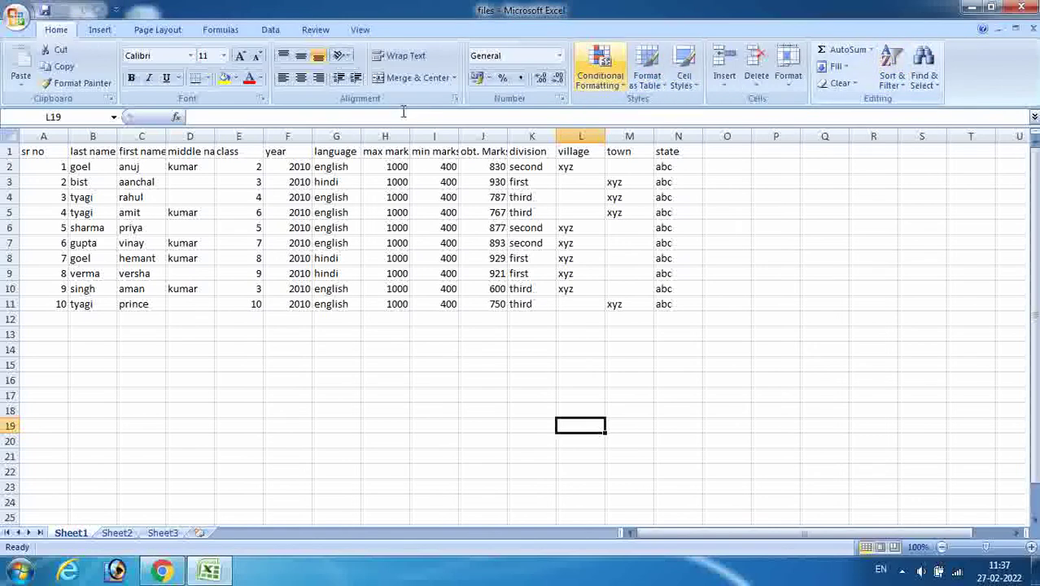
# Record a new macro named 'macrofunction' in this workbook with description 'formatting'.
pyautogui.click(360, 31)
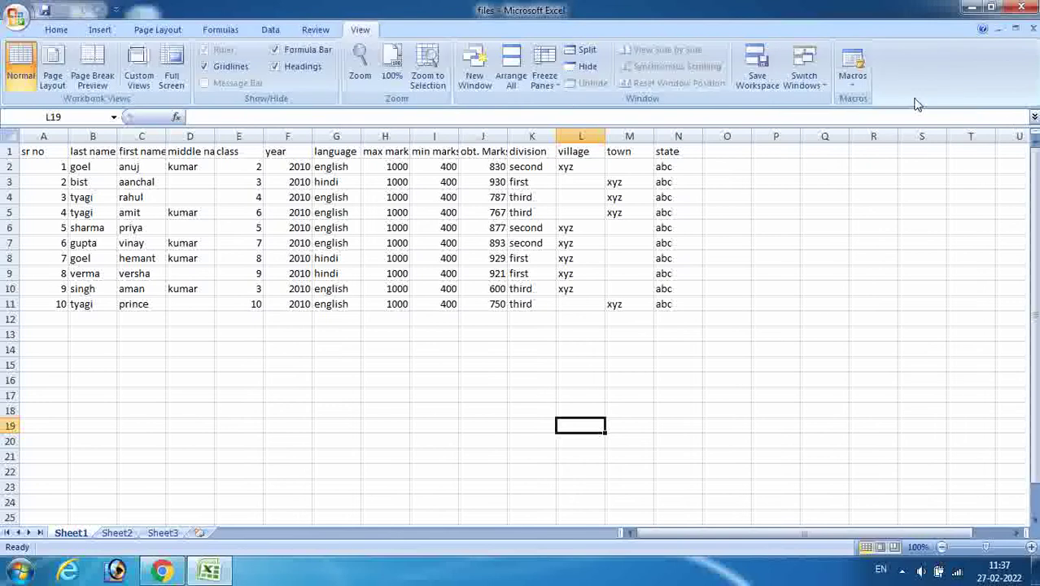
pyautogui.click(853, 79)
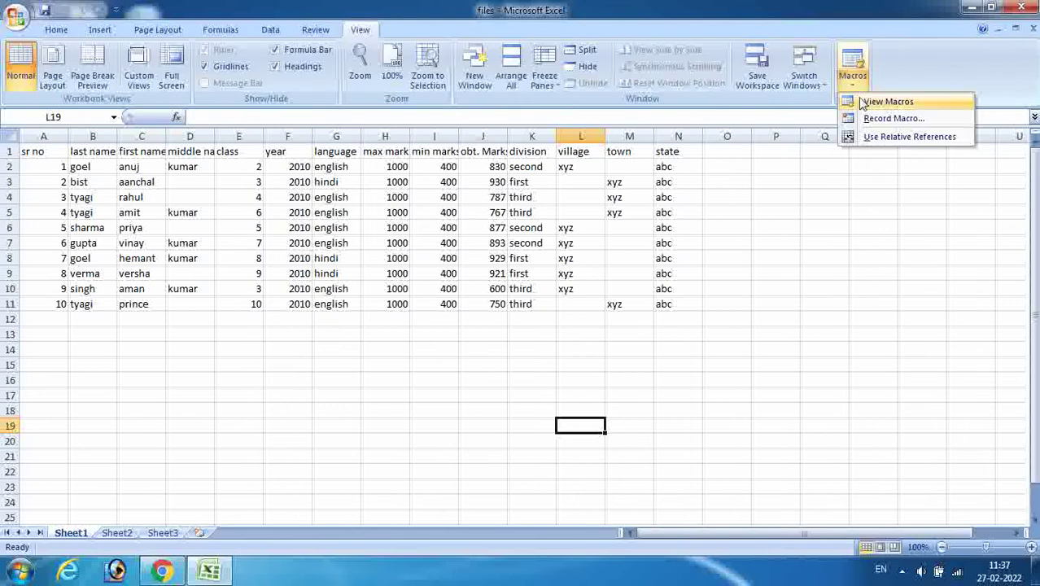
pyautogui.click(871, 122)
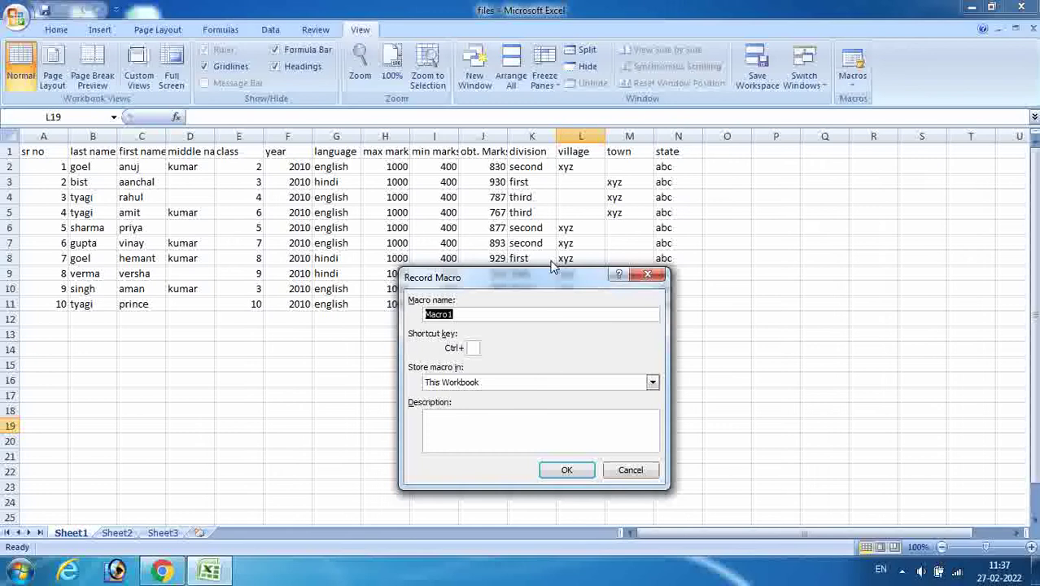
pyautogui.write('mac')
pyautogui.write('ro')
pyautogui.write('funct')
pyautogui.write('ion')
pyautogui.click(458, 421)
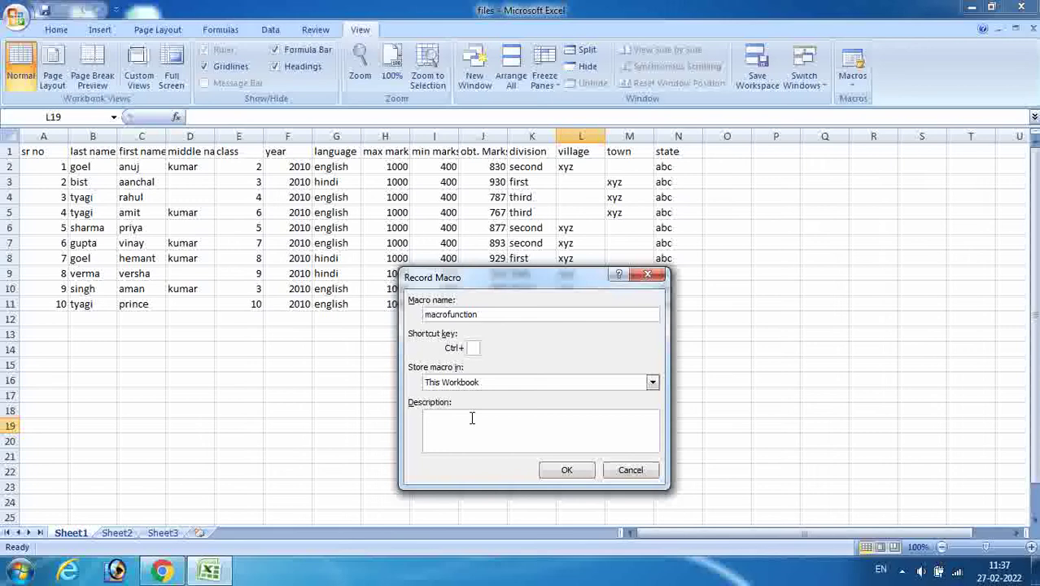
pyautogui.write('for')
pyautogui.write('matt')
pyautogui.click(567, 476)
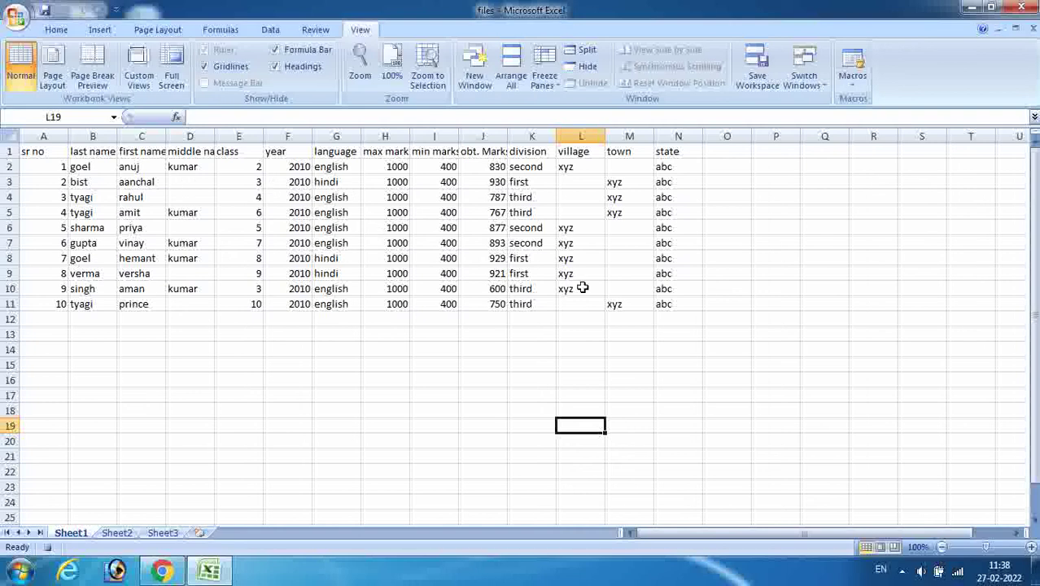
# Auto-fit every column on the worksheet to its contents.
pyautogui.click(10, 136)
pyautogui.doubleClick(117, 141)
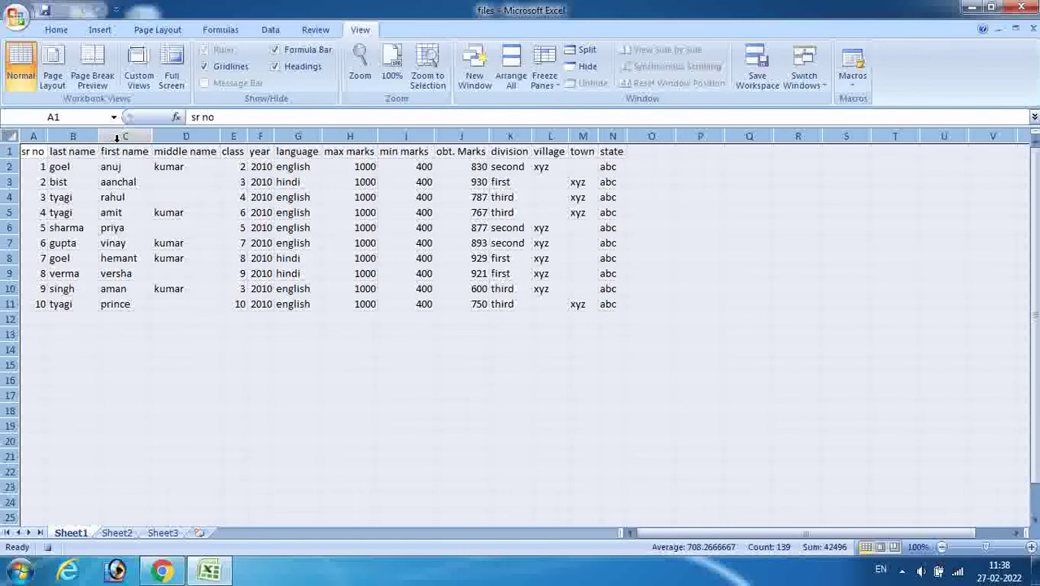
pyautogui.click(125, 363)
# Increase the header row 1 font size to 18.
pyautogui.click(7, 152)
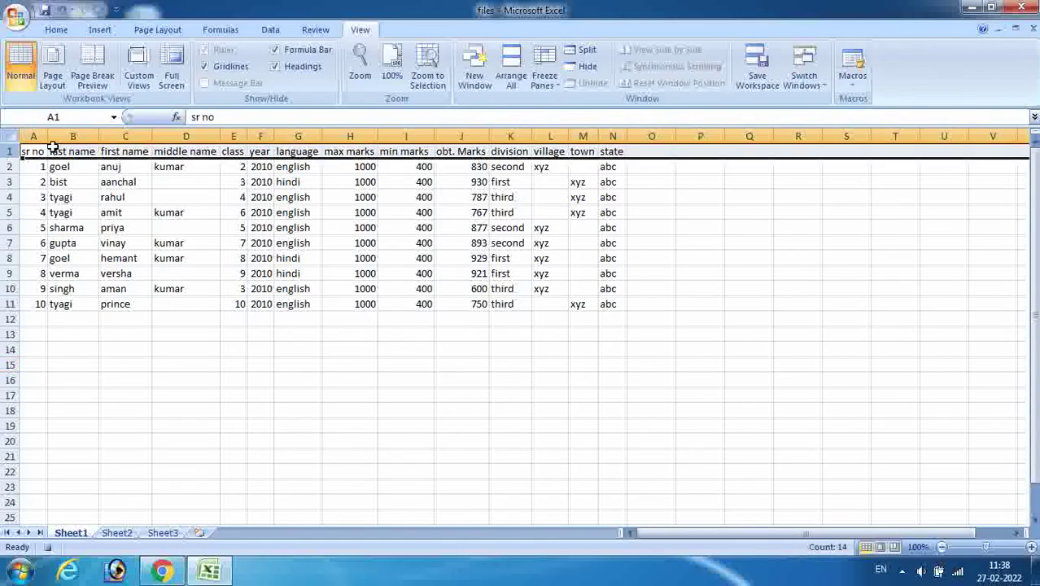
pyautogui.click(57, 30)
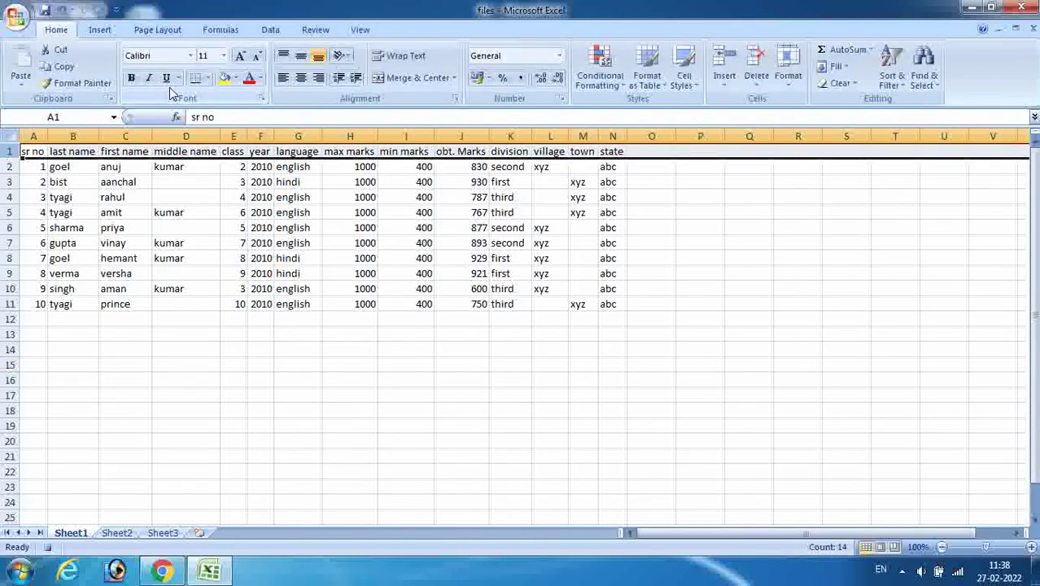
pyautogui.click(241, 59)
pyautogui.click(241, 58)
pyautogui.click(241, 59)
pyautogui.click(240, 58)
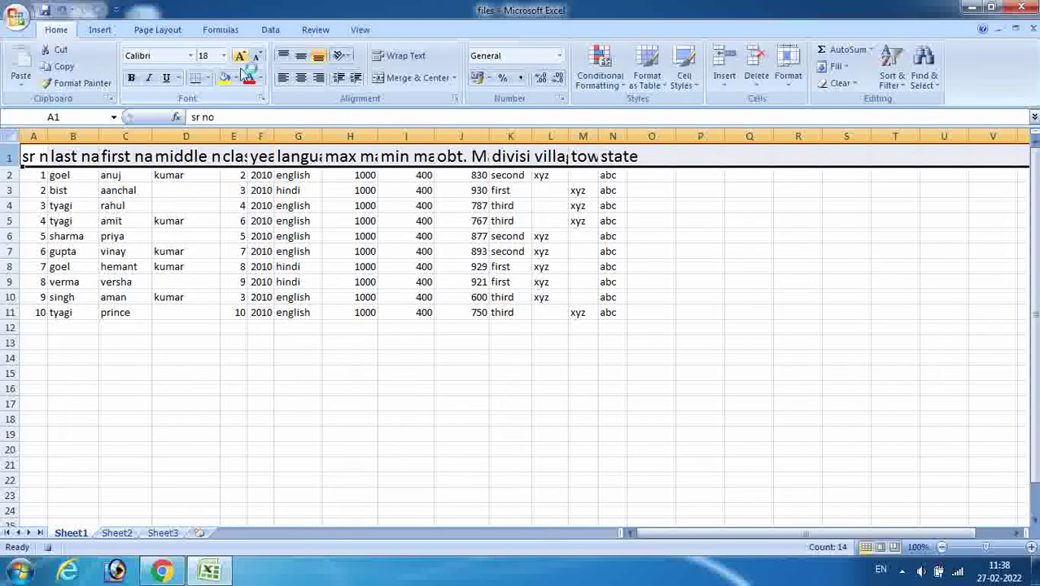
pyautogui.click(140, 372)
# Auto-fit all columns again to fit the enlarged headers.
pyautogui.click(10, 136)
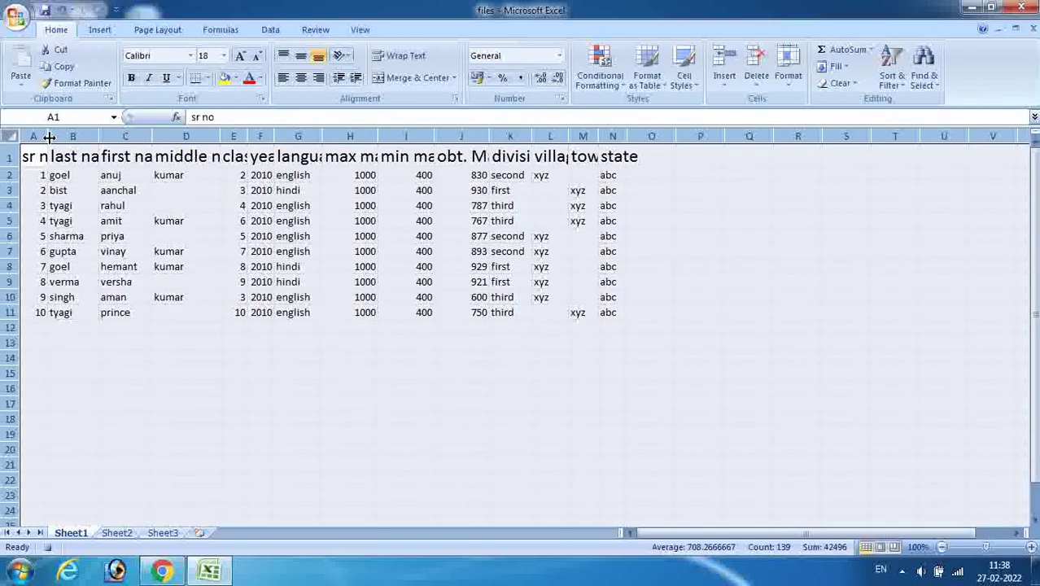
pyautogui.doubleClick(49, 137)
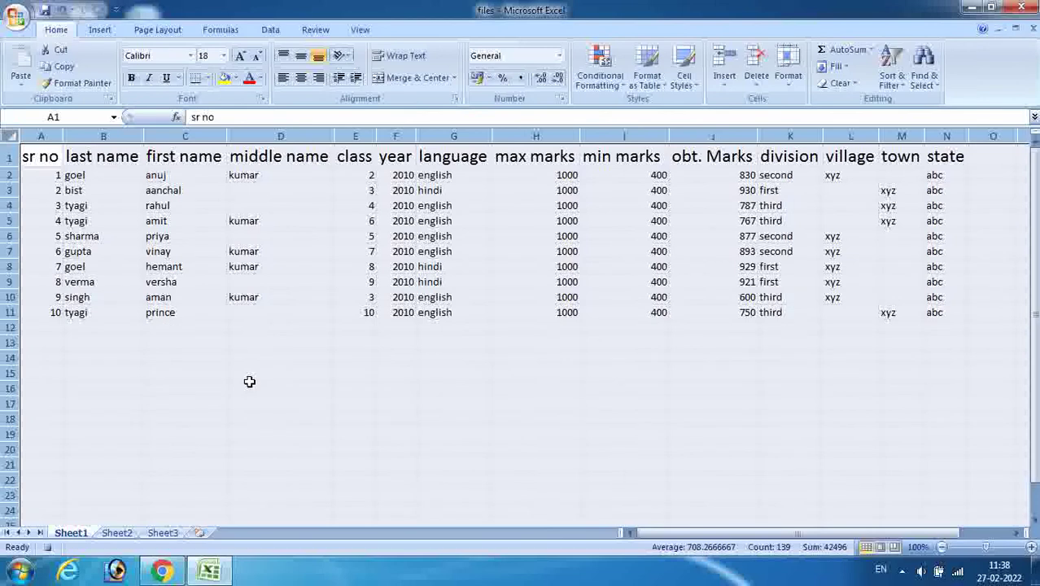
pyautogui.click(249, 383)
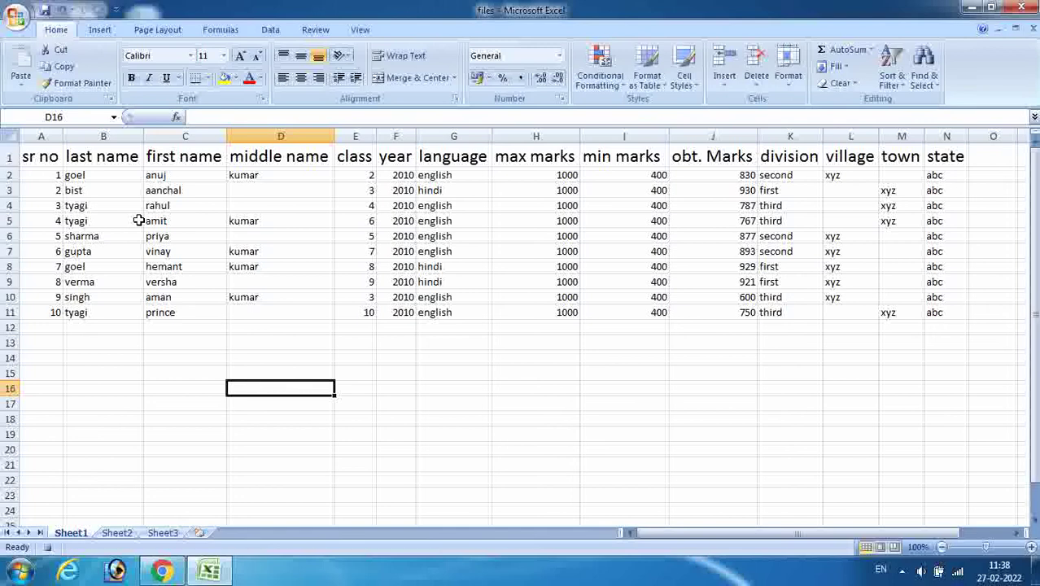
# Delete the middle name column.
pyautogui.click(280, 135)
pyautogui.rightClick(279, 138)
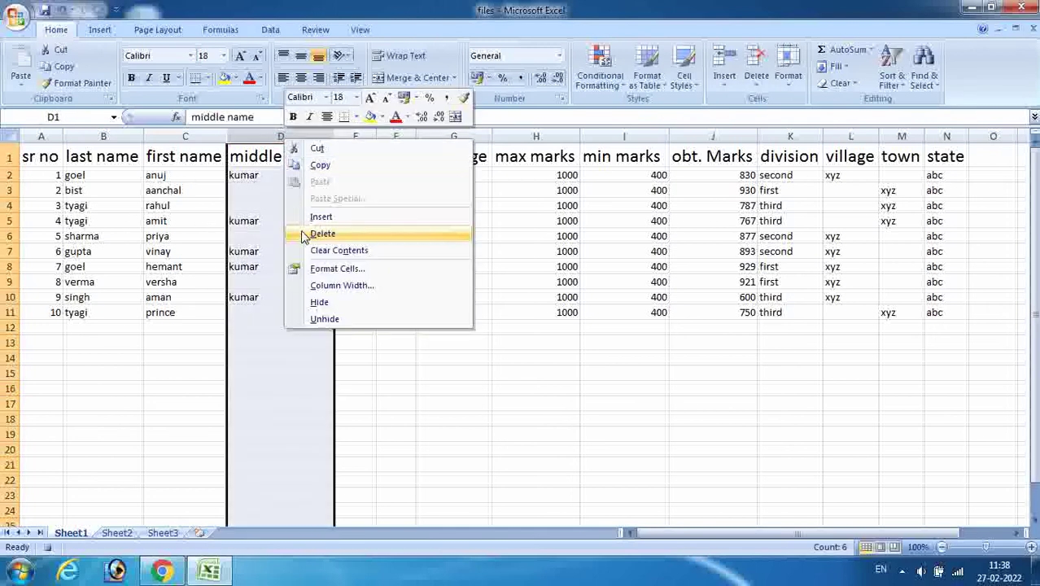
pyautogui.click(322, 234)
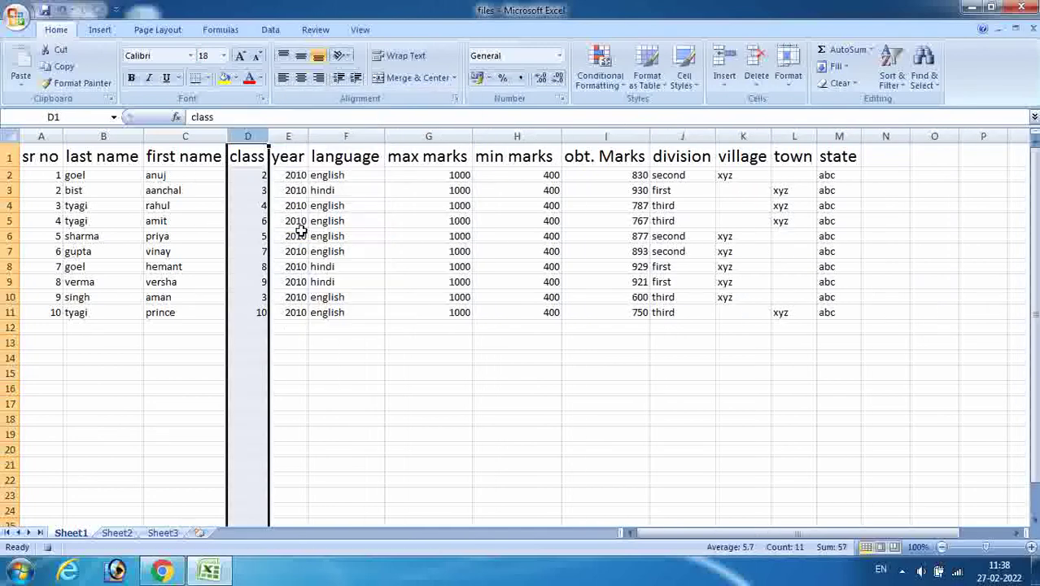
# Cut the last name column and insert it at the first name column.
pyautogui.click(111, 136)
pyautogui.rightClick(111, 136)
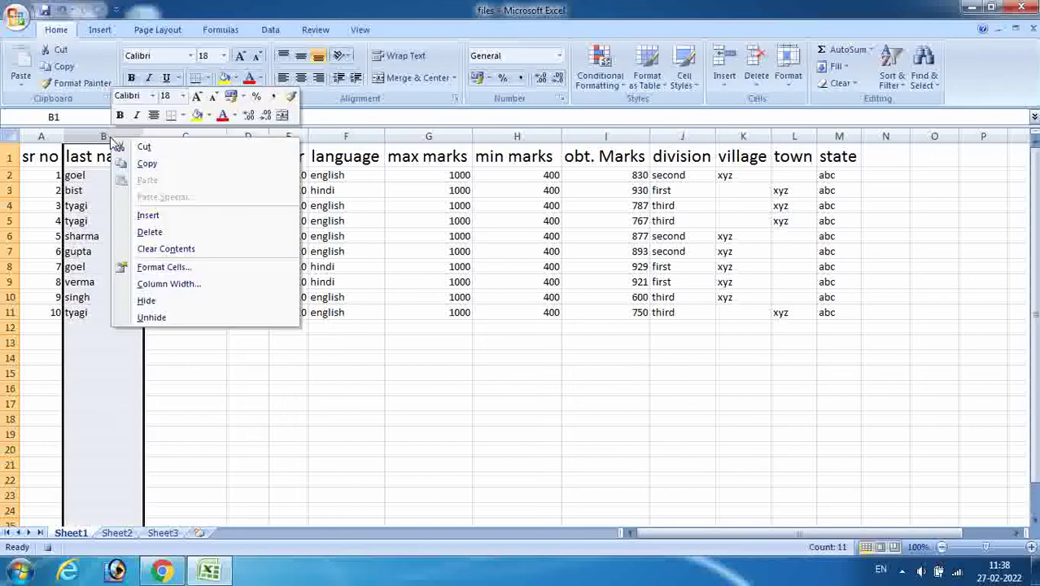
pyautogui.click(154, 150)
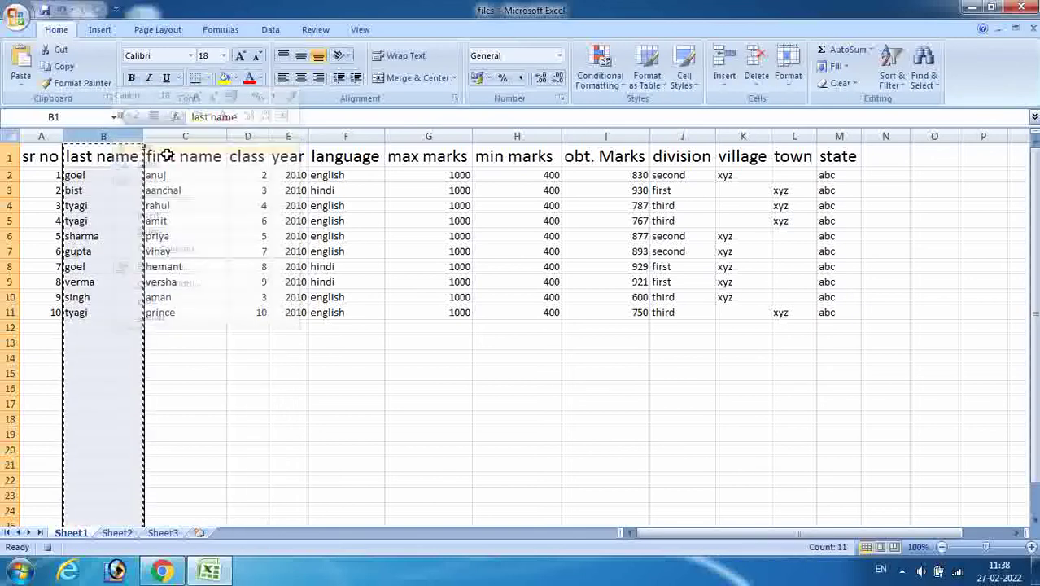
pyautogui.click(206, 136)
pyautogui.rightClick(206, 137)
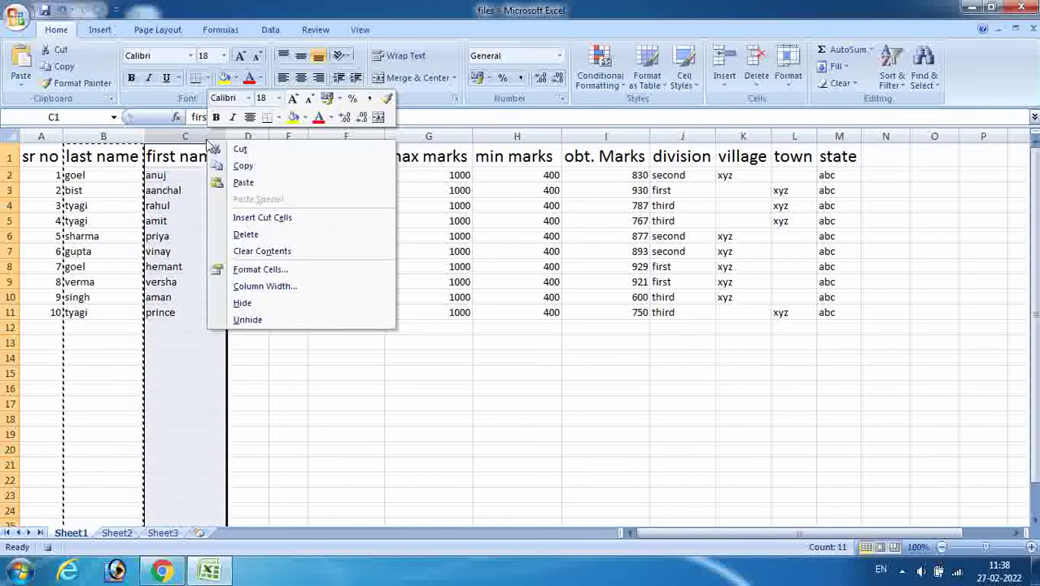
pyautogui.click(248, 220)
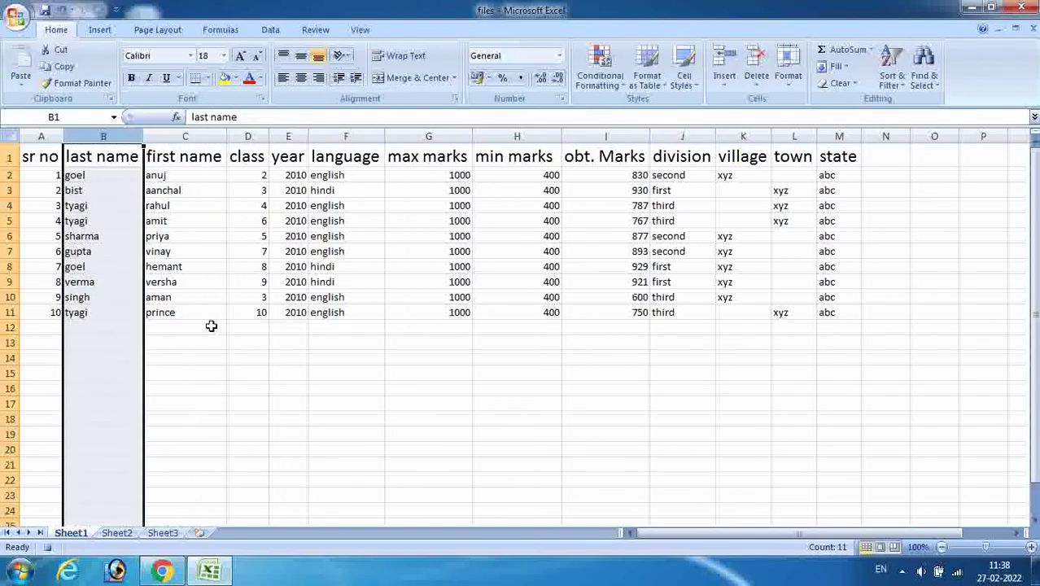
pyautogui.click(210, 371)
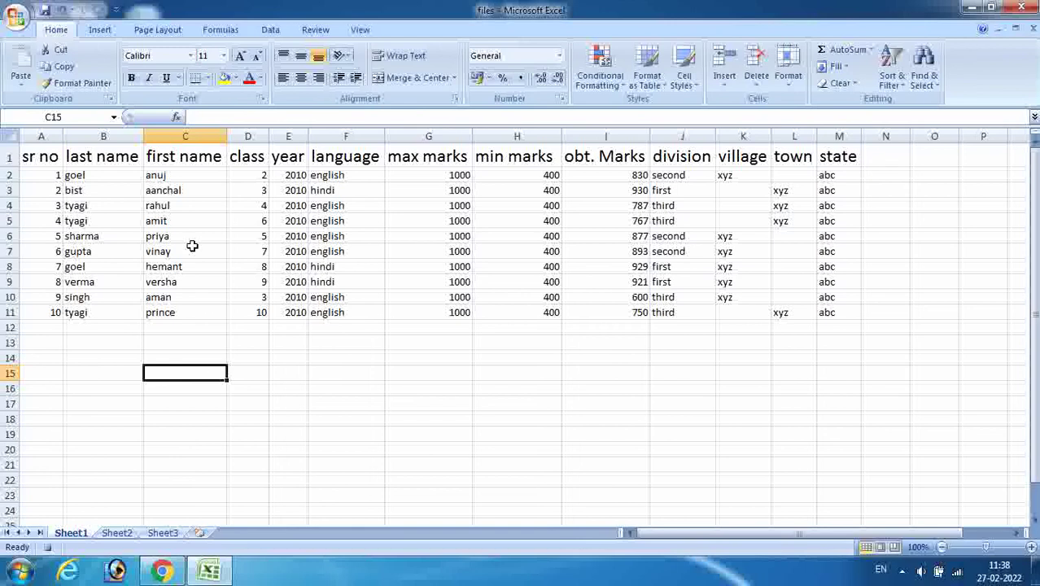
# Move the last name column so it sits just before the class column.
pyautogui.click(106, 135)
pyautogui.rightClick(107, 135)
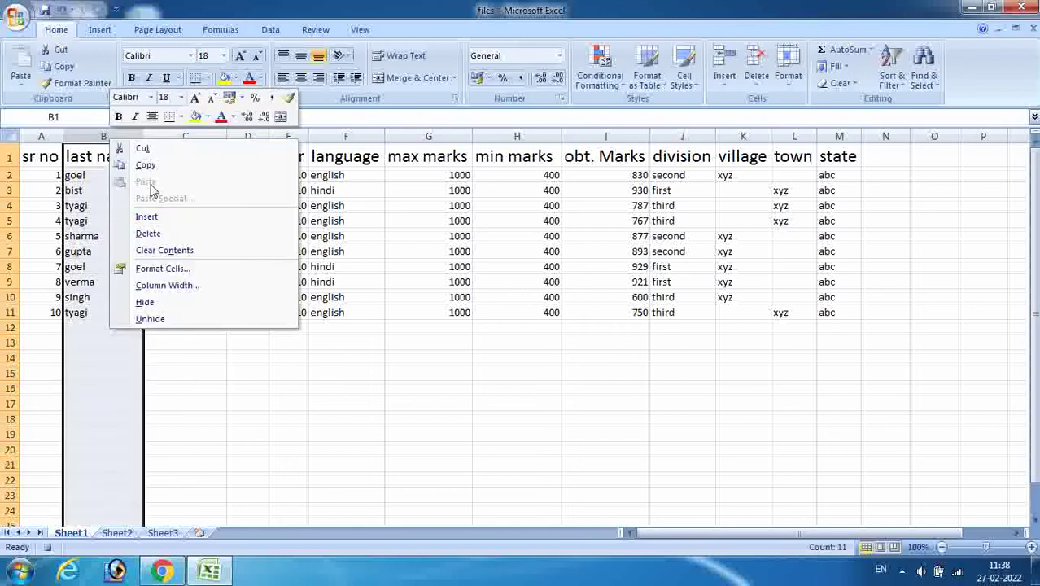
pyautogui.click(143, 149)
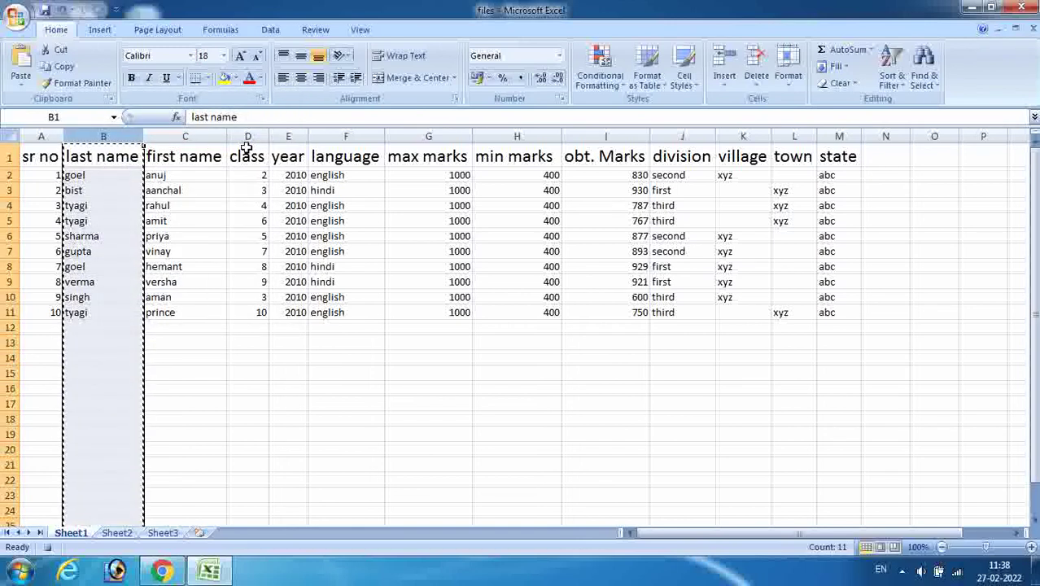
pyautogui.click(249, 136)
pyautogui.rightClick(248, 136)
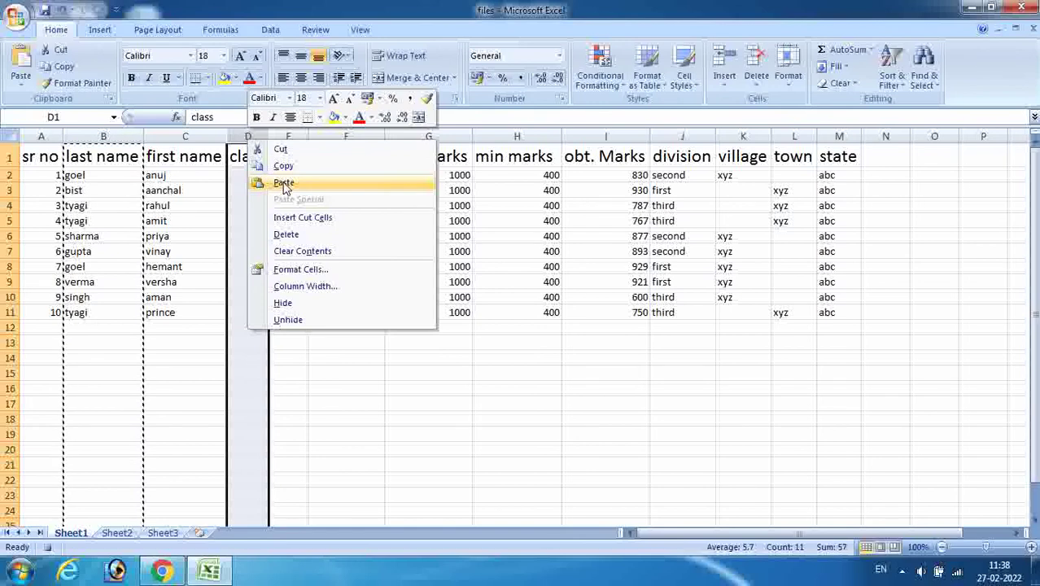
pyautogui.click(280, 218)
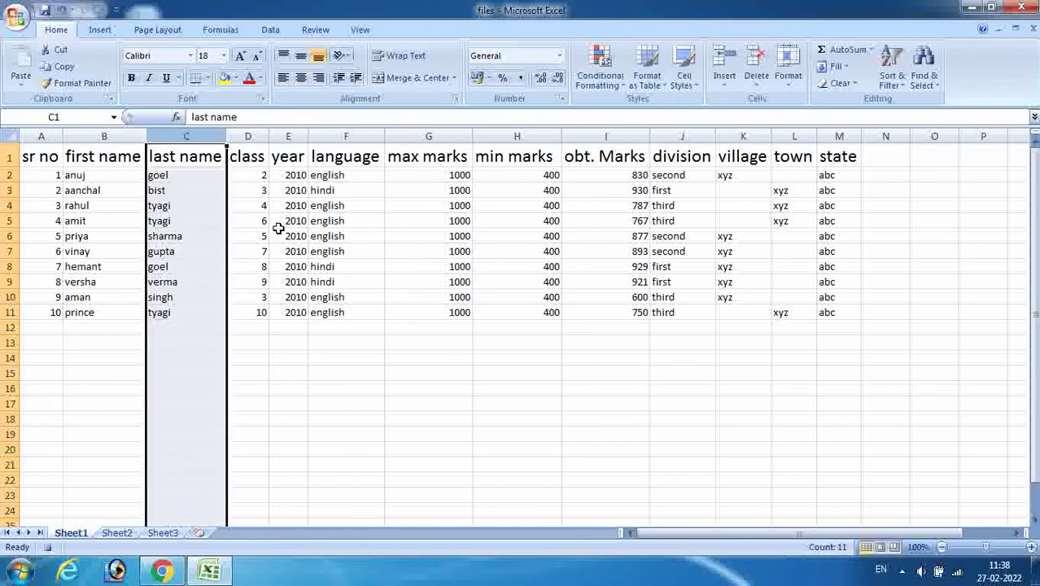
pyautogui.click(301, 387)
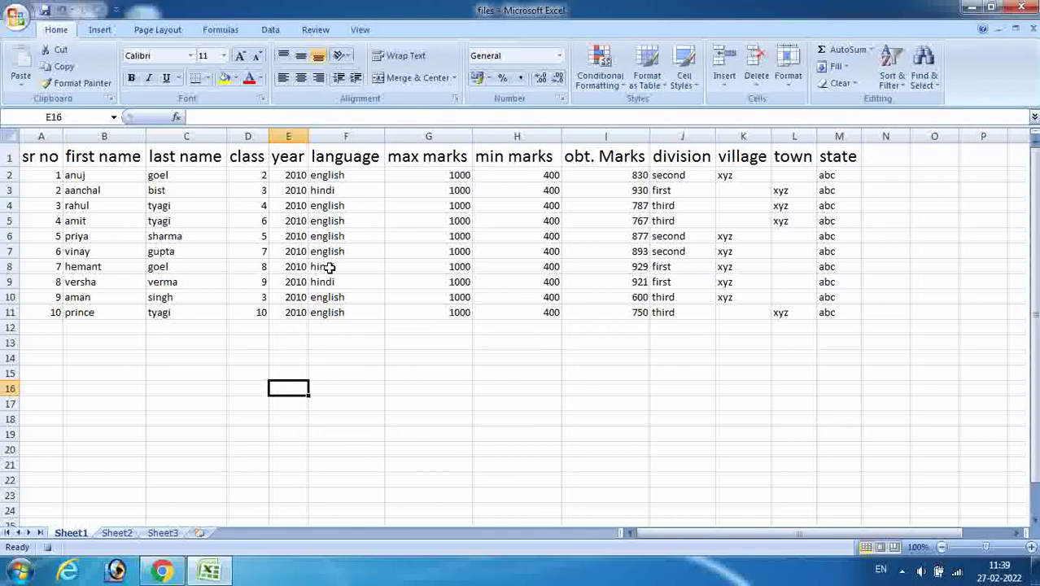
# Delete the language column.
pyautogui.click(356, 135)
pyautogui.rightClick(356, 134)
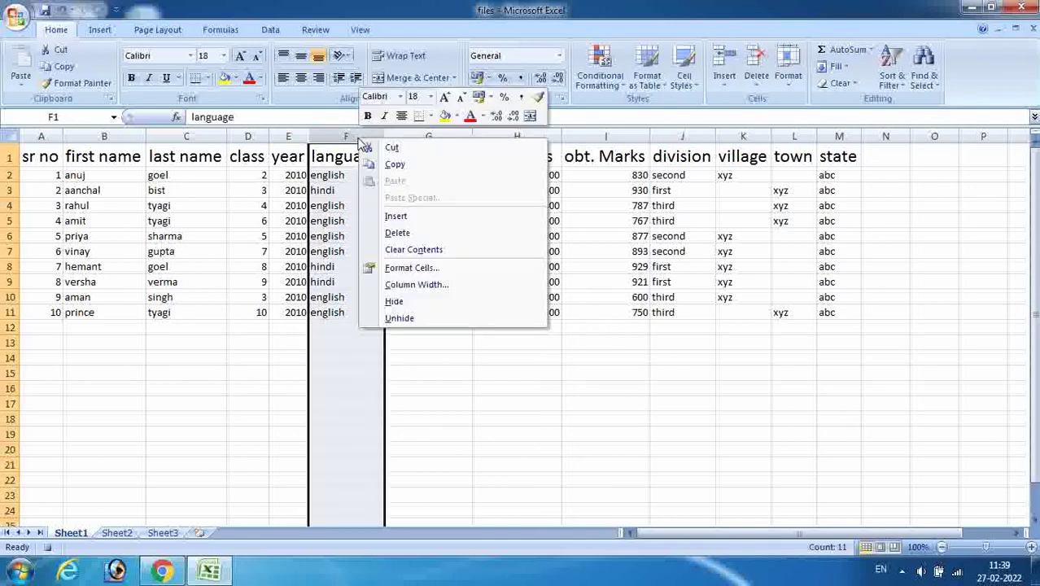
pyautogui.click(388, 233)
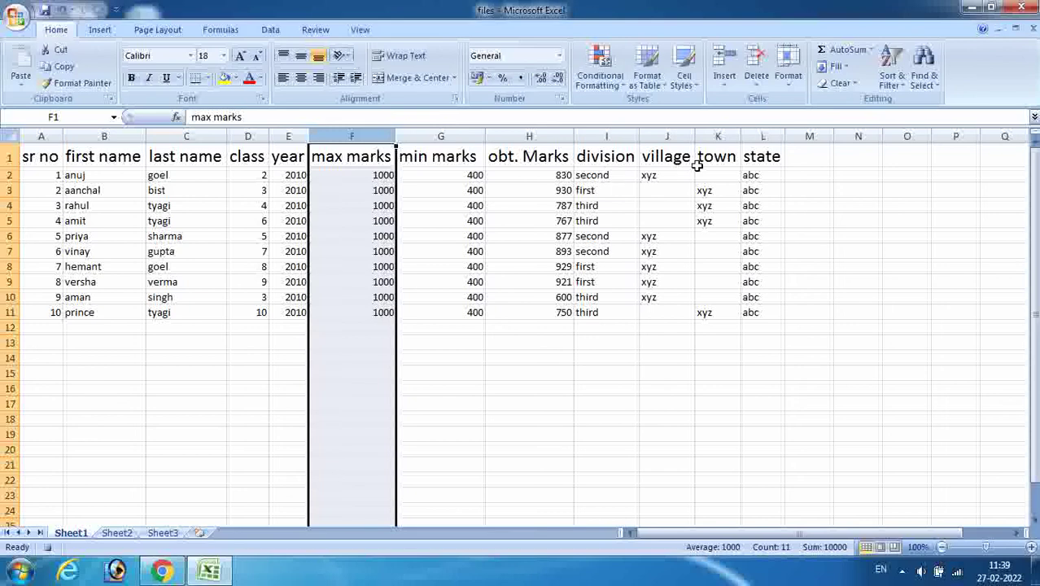
# Delete the division, village, town and state columns, then select table A1:H11.
pyautogui.moveTo(597, 136); pyautogui.dragTo(790, 150)
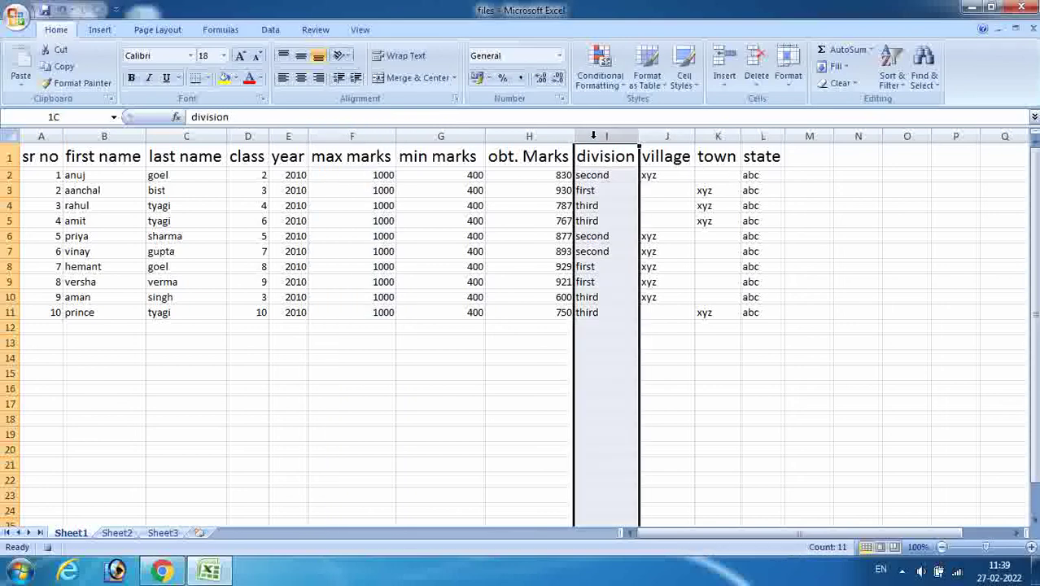
pyautogui.rightClick(736, 136)
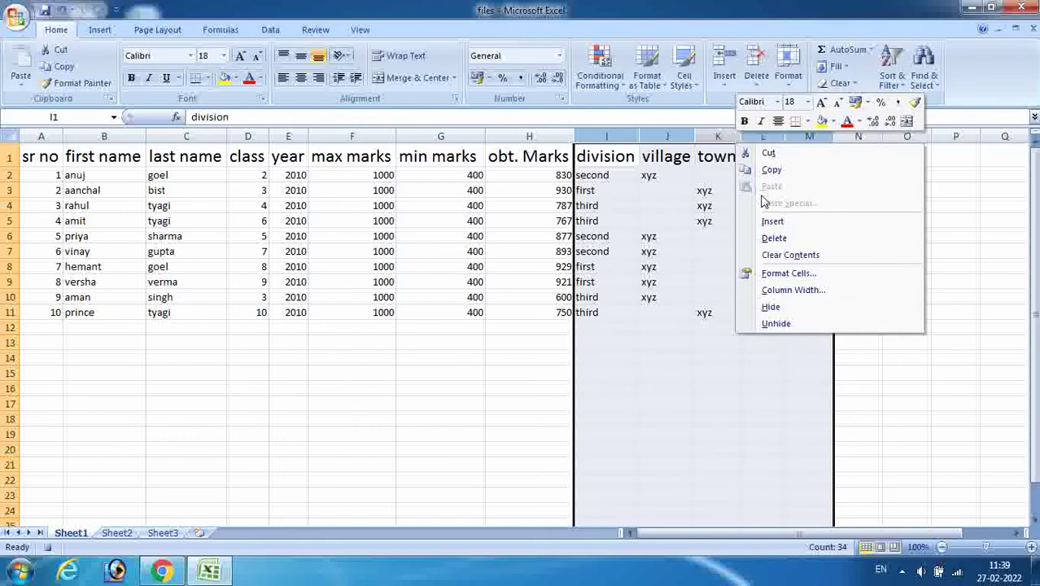
pyautogui.click(768, 235)
pyautogui.click(373, 415)
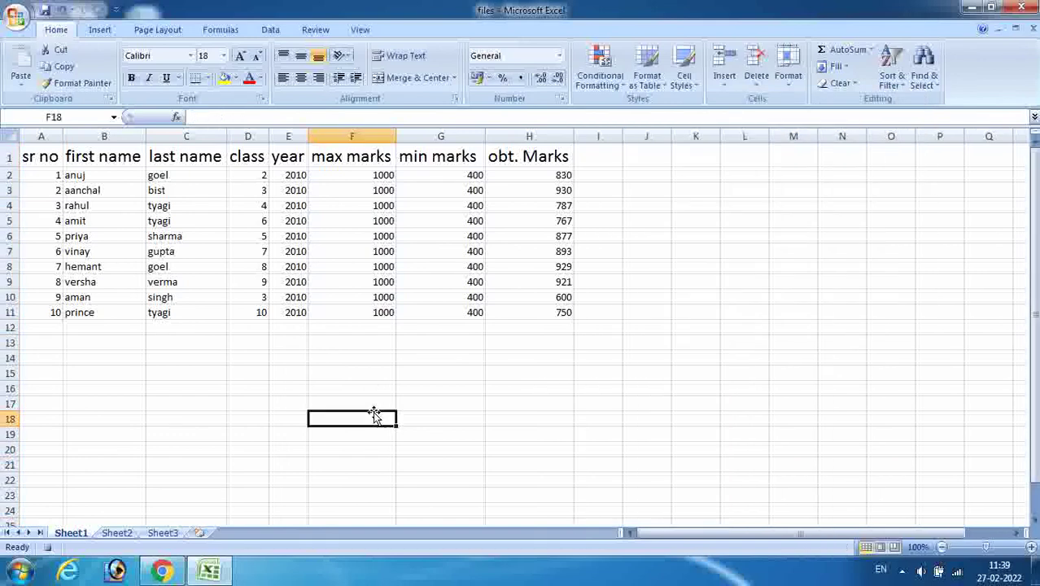
pyautogui.moveTo(59, 161); pyautogui.dragTo(522, 317)
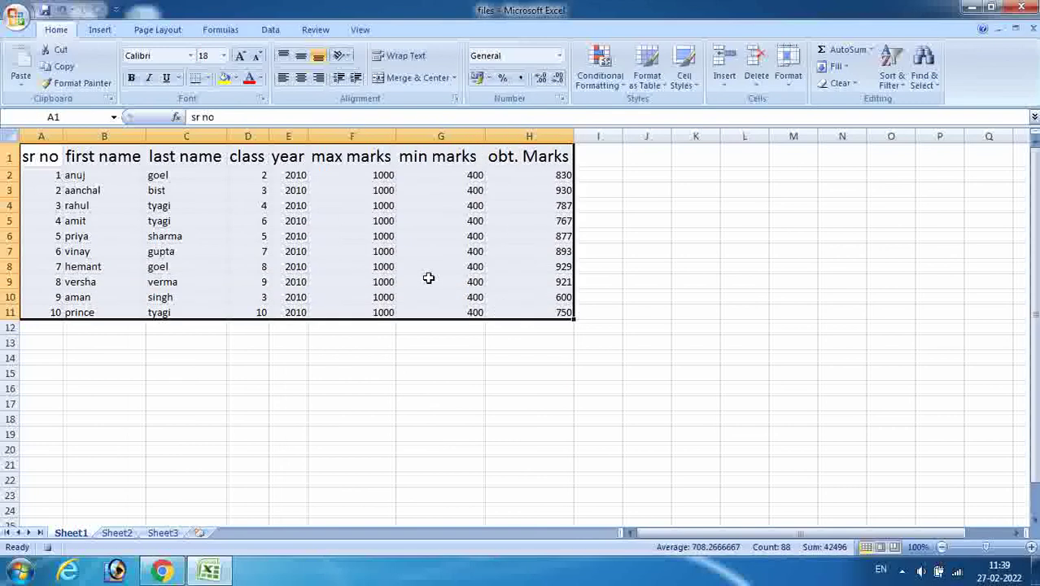
# Centre the table's contents and apply All Borders to every cell.
pyautogui.click(309, 81)
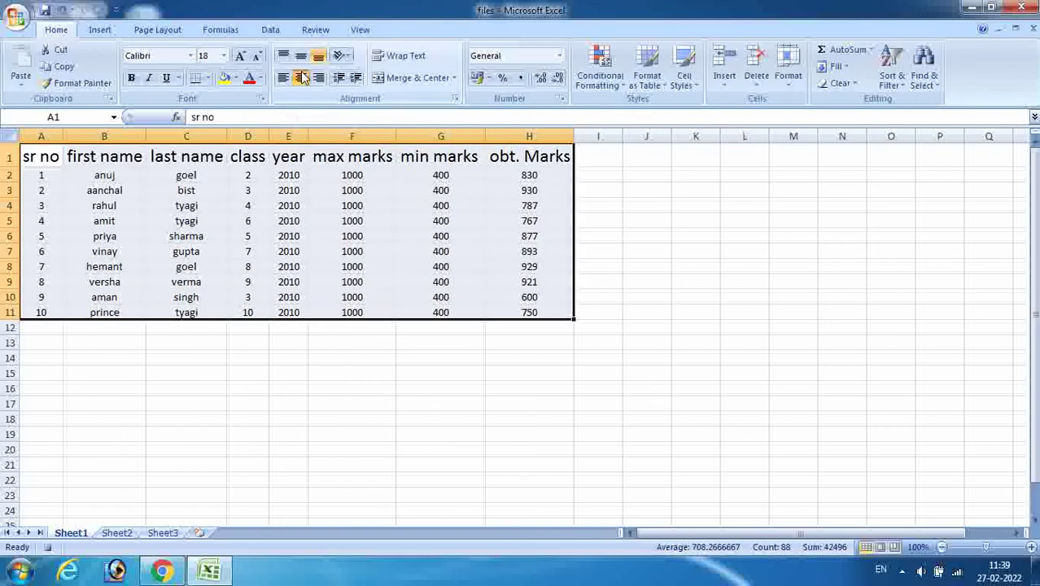
pyautogui.click(208, 79)
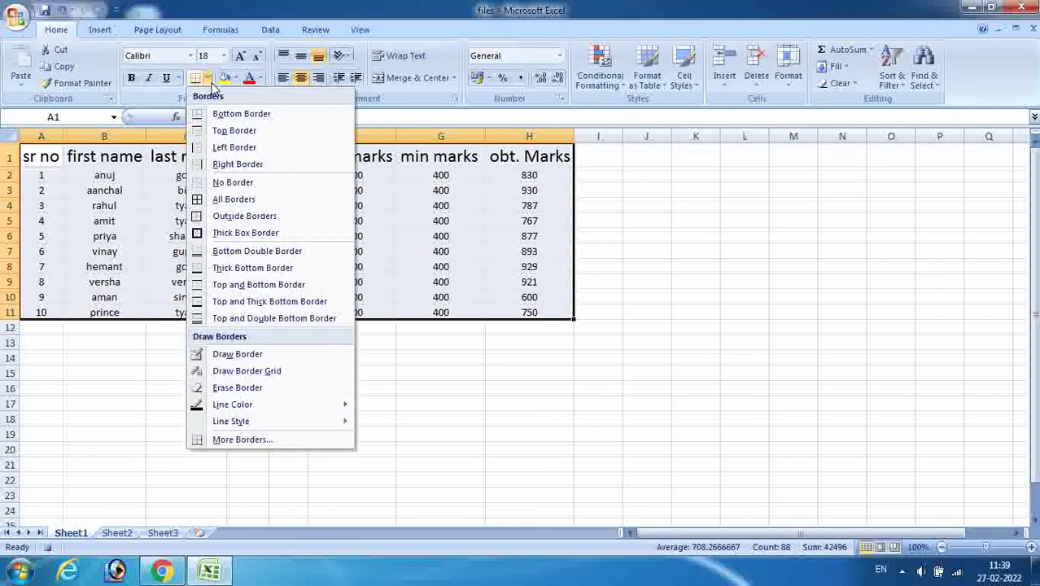
pyautogui.click(206, 203)
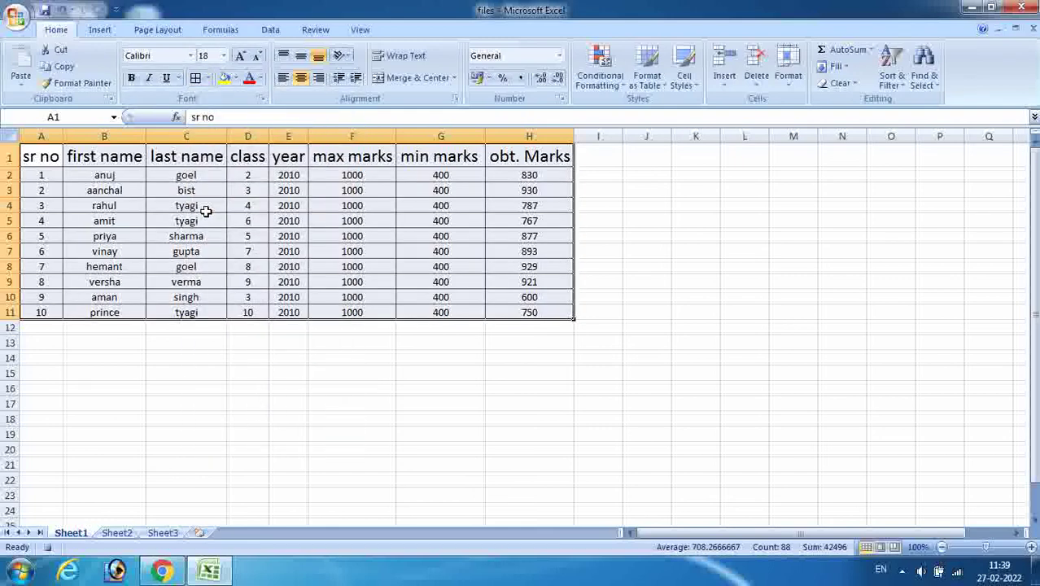
pyautogui.click(618, 371)
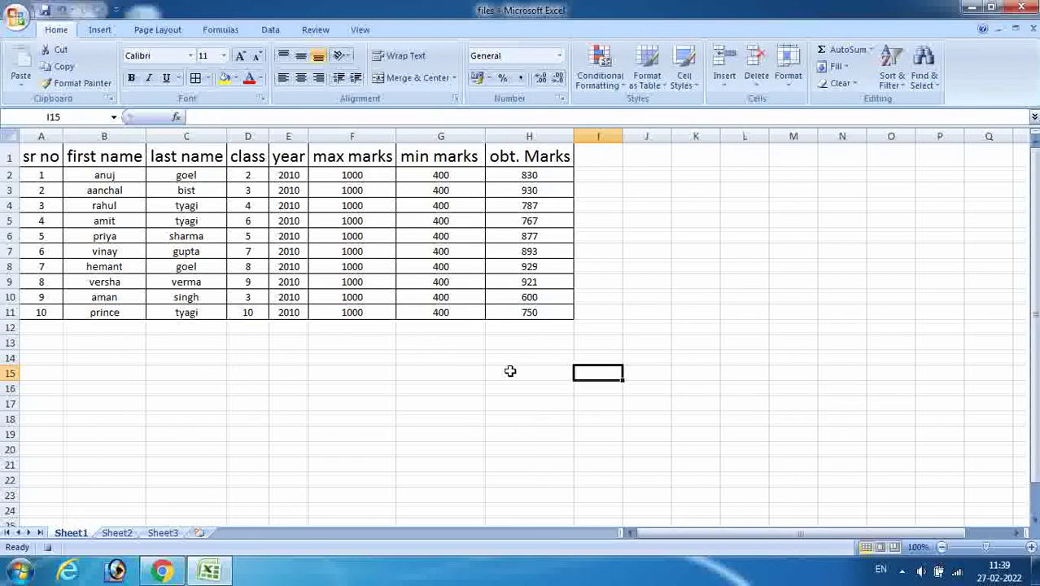
# Fill header row 1 light green.
pyautogui.click(11, 156)
pyautogui.click(234, 78)
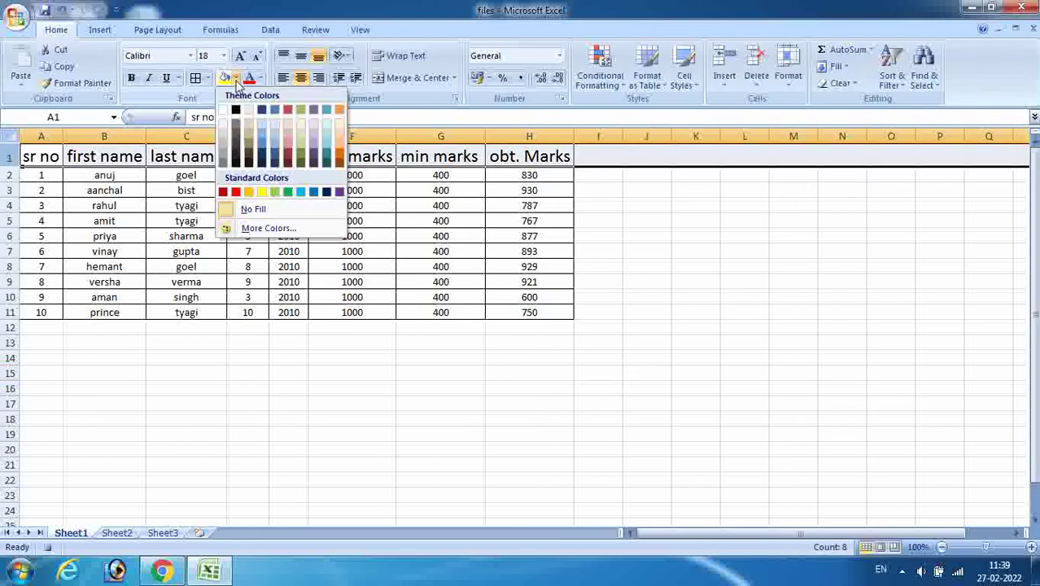
pyautogui.click(275, 195)
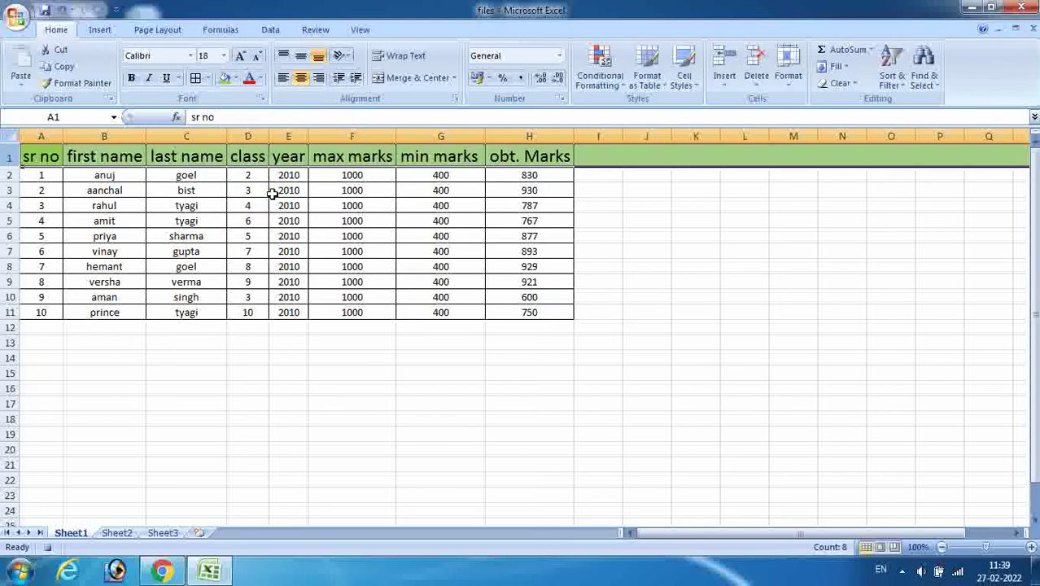
pyautogui.click(350, 401)
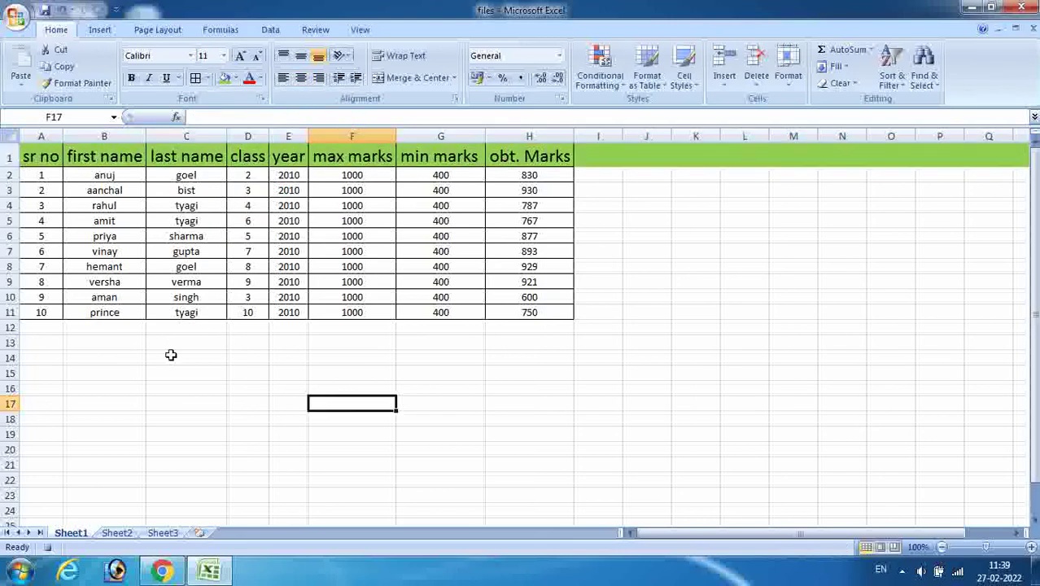
# Reset row 1's fill colour to white.
pyautogui.click(10, 156)
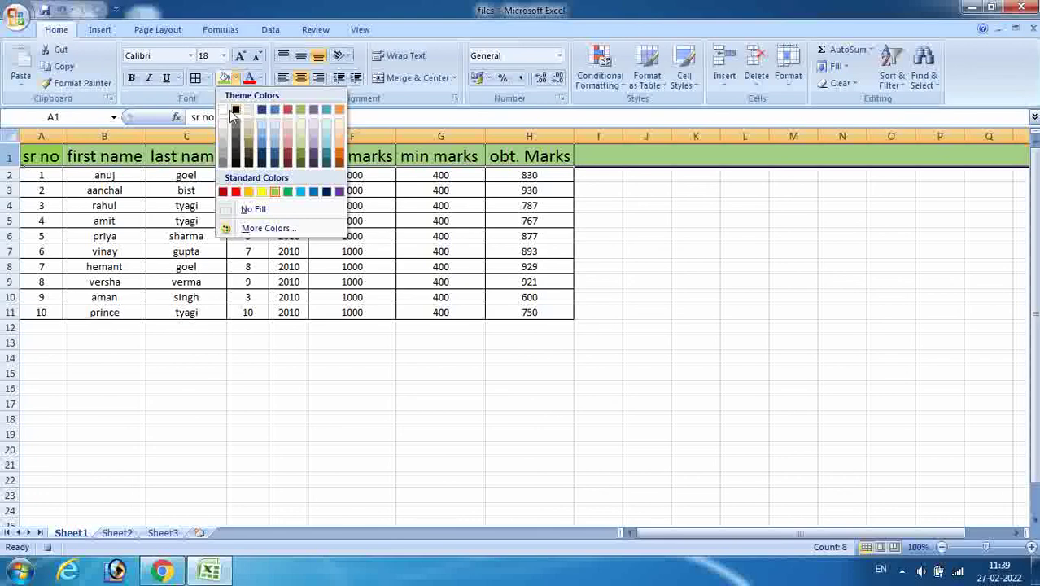
pyautogui.click(222, 110)
pyautogui.click(186, 405)
pyautogui.click(47, 156)
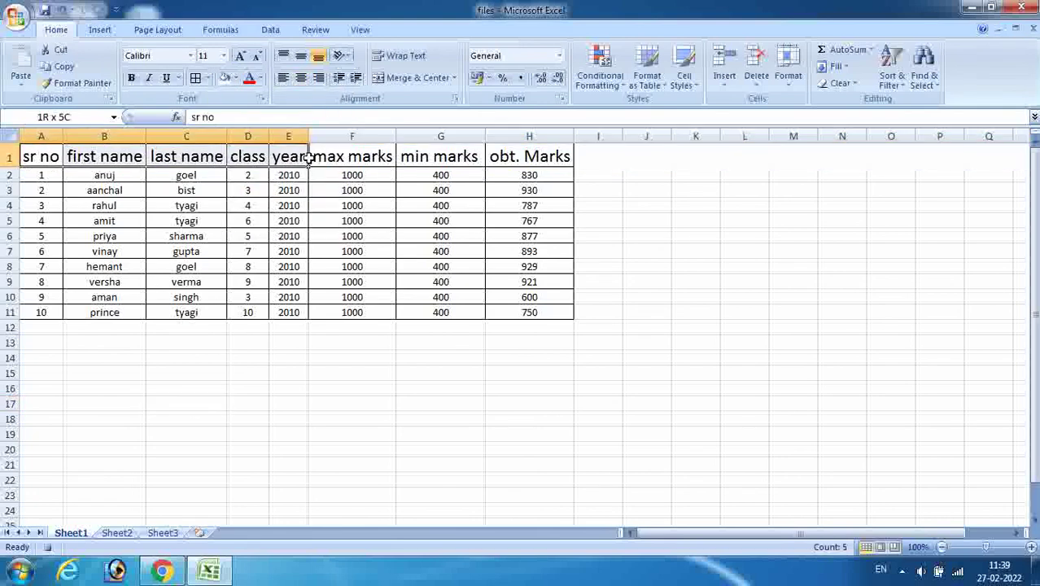
# Fill only the header cells A1:H1 yellow.
pyautogui.moveTo(46, 156); pyautogui.dragTo(530, 159)
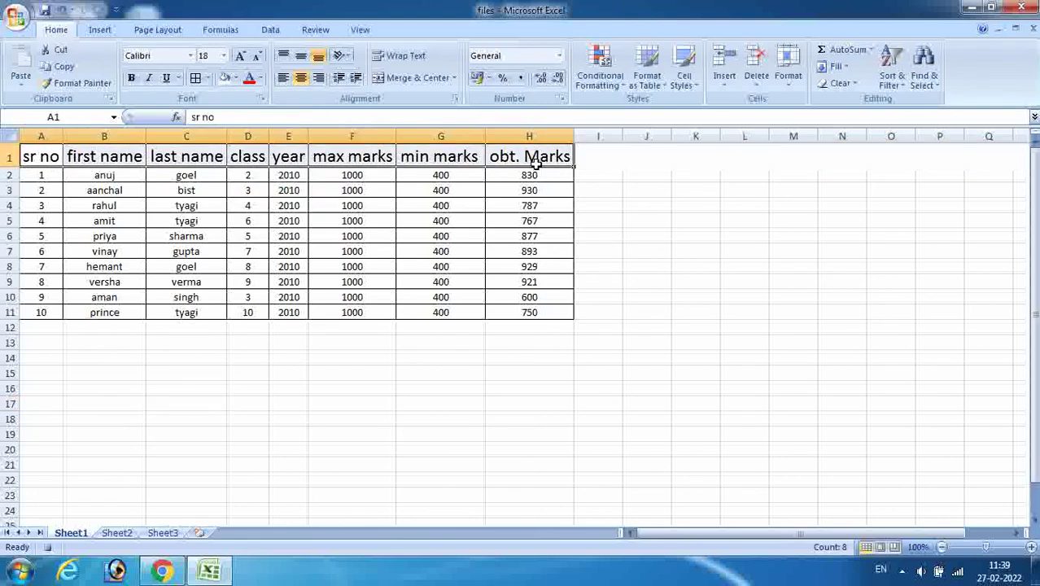
pyautogui.click(234, 78)
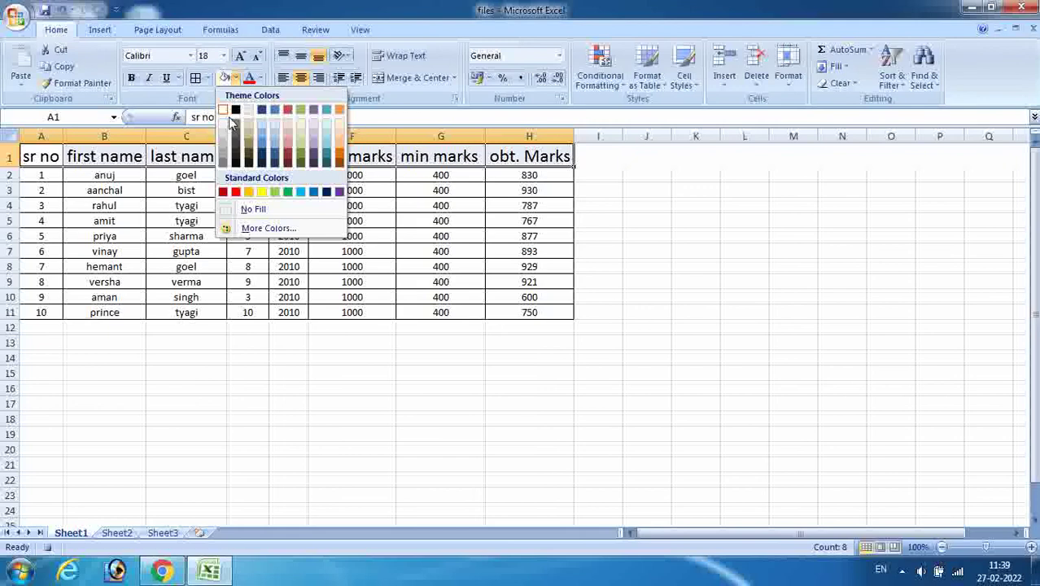
pyautogui.click(262, 192)
pyautogui.click(293, 415)
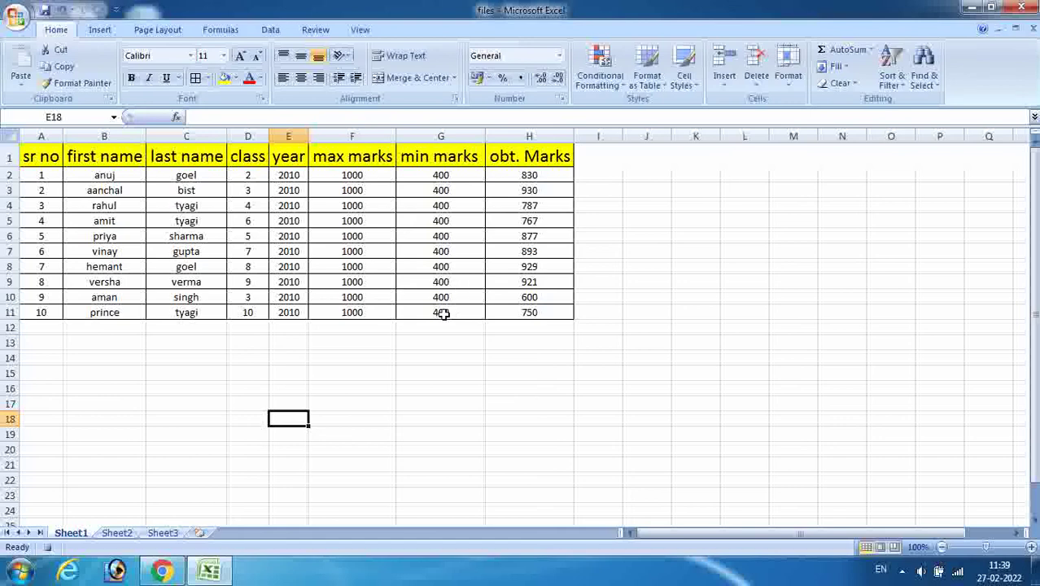
# Stop recording the macrofunction macro.
pyautogui.click(360, 30)
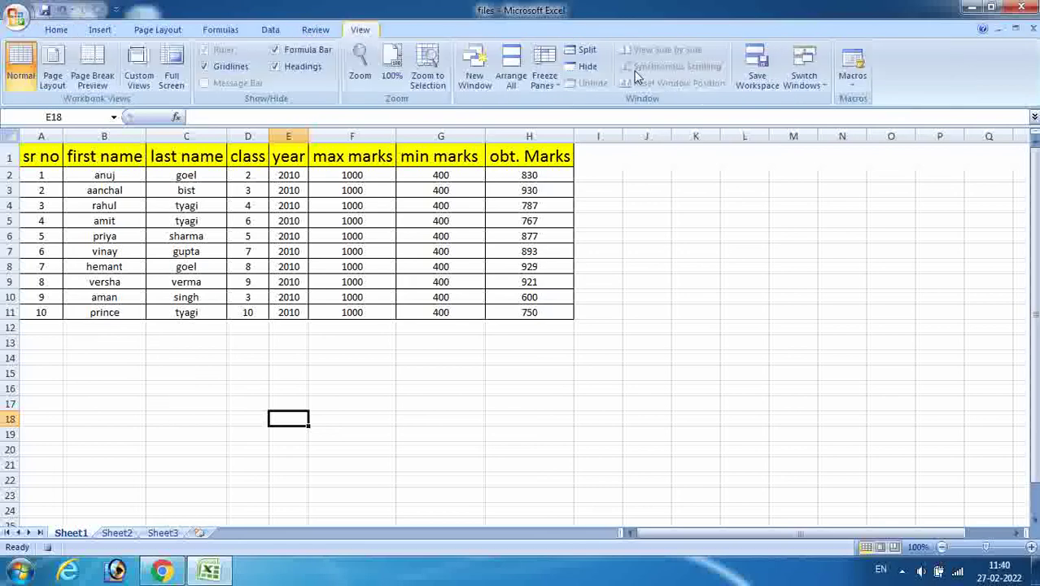
pyautogui.click(851, 77)
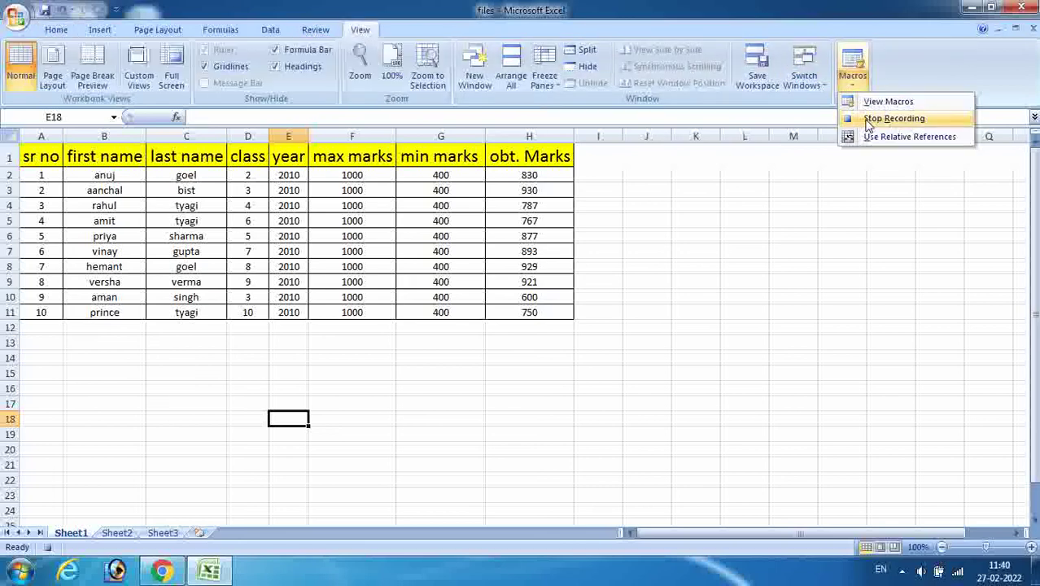
pyautogui.click(867, 121)
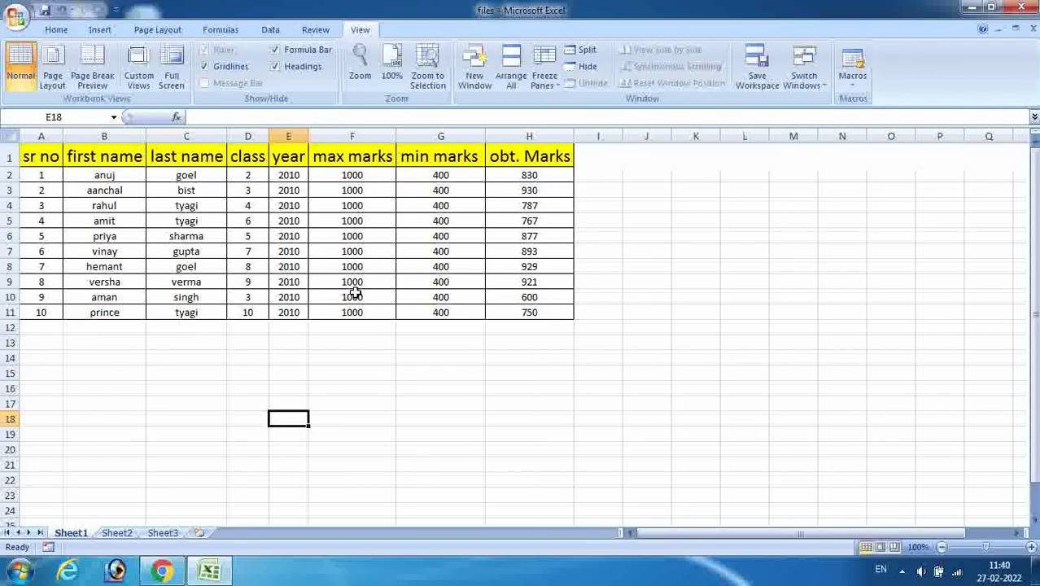
pyautogui.click(18, 18)
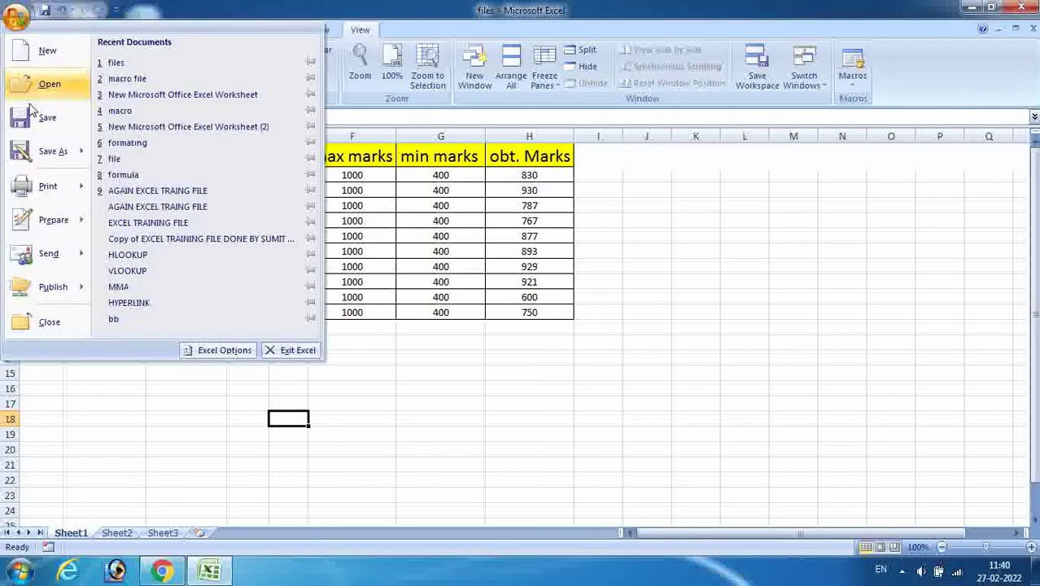
# Save as Excel Macro-Enabled Workbook 'macro formatting' on the Desktop, then close Excel.
pyautogui.click(41, 151)
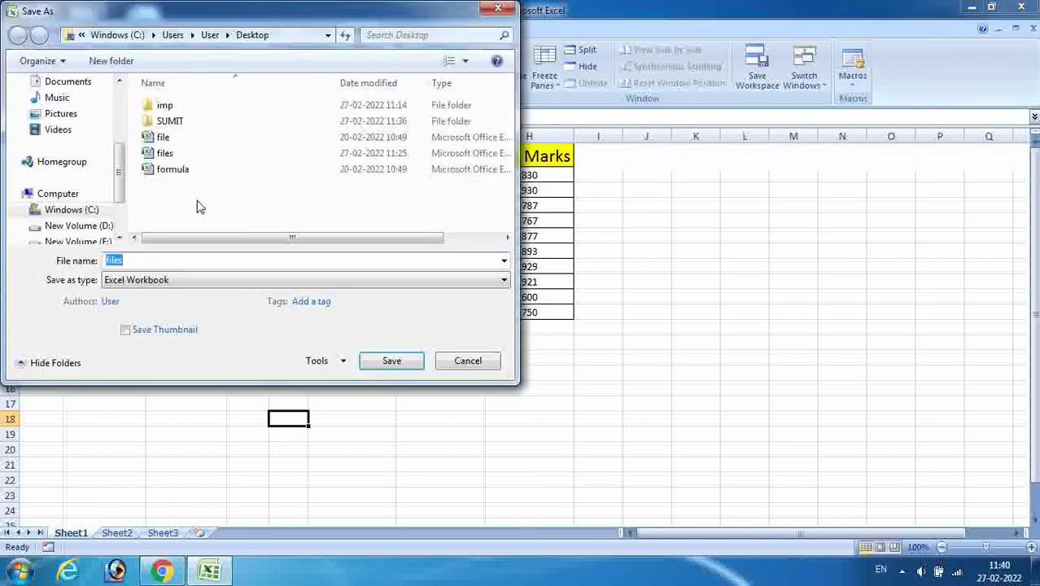
pyautogui.click(153, 281)
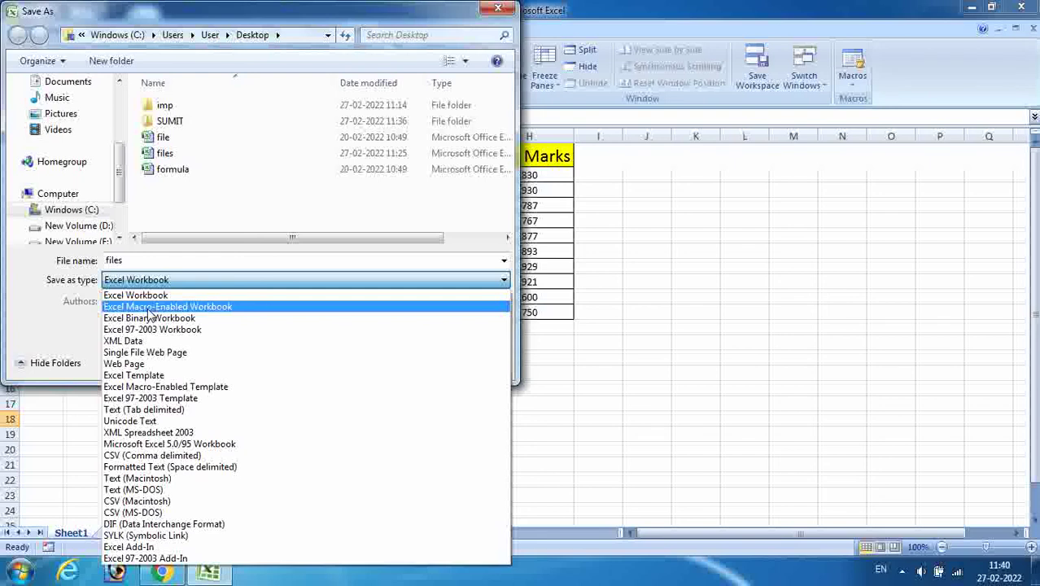
pyautogui.click(149, 308)
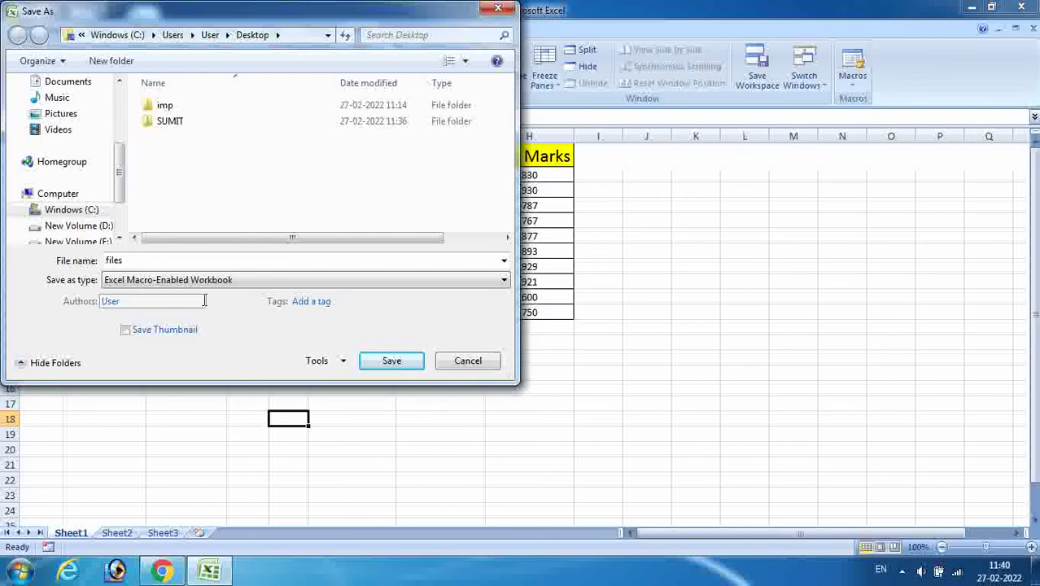
pyautogui.moveTo(126, 261); pyautogui.dragTo(68, 264)
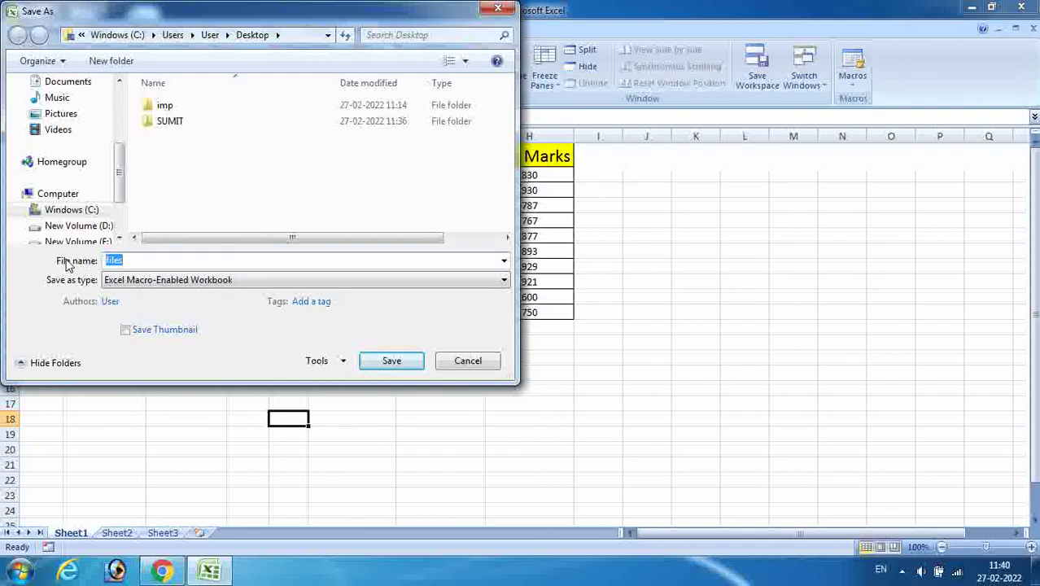
pyautogui.write('macro formatting')
pyautogui.click(384, 366)
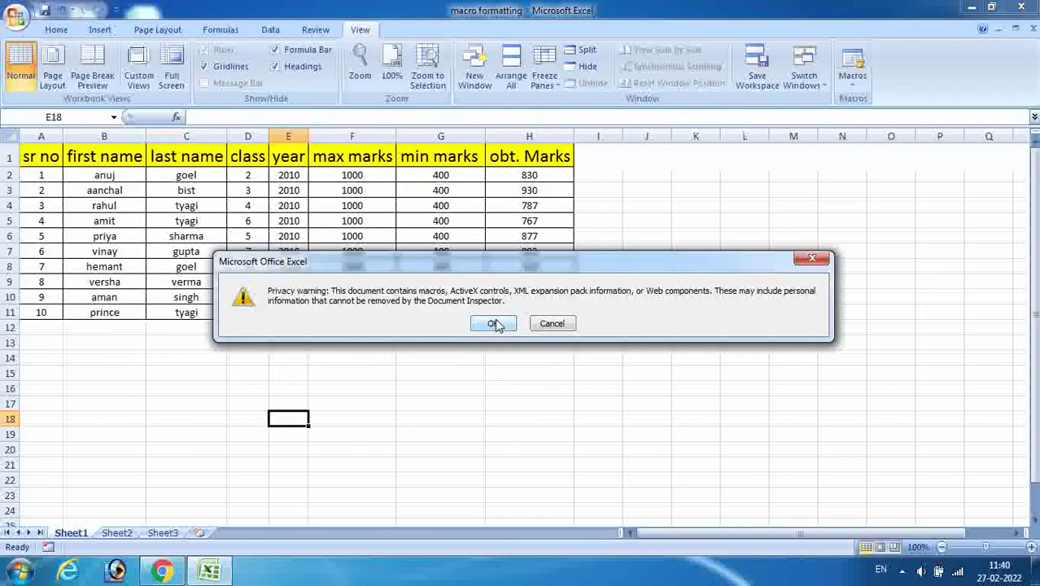
pyautogui.click(493, 324)
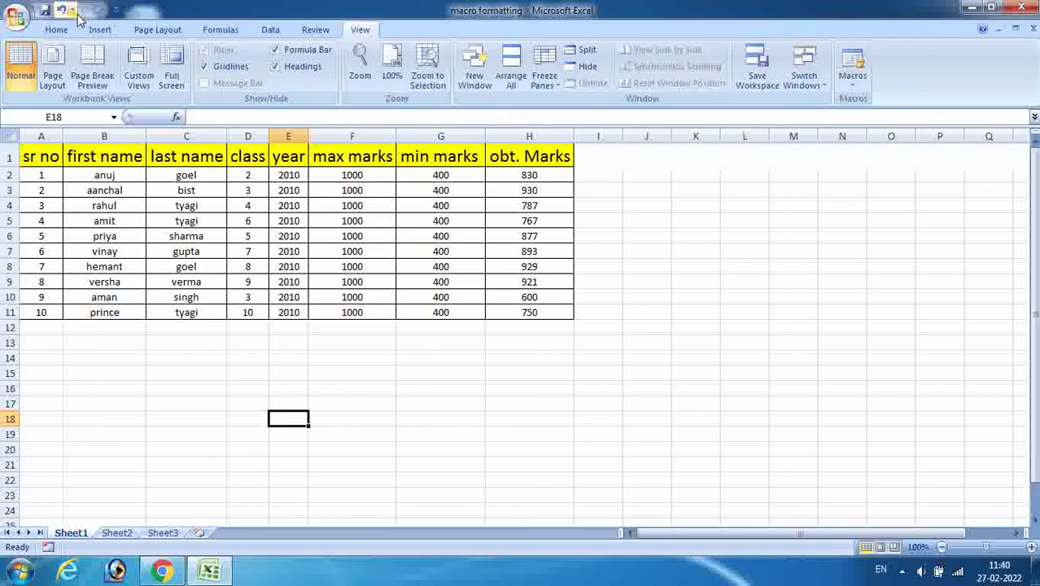
pyautogui.click(1022, 7)
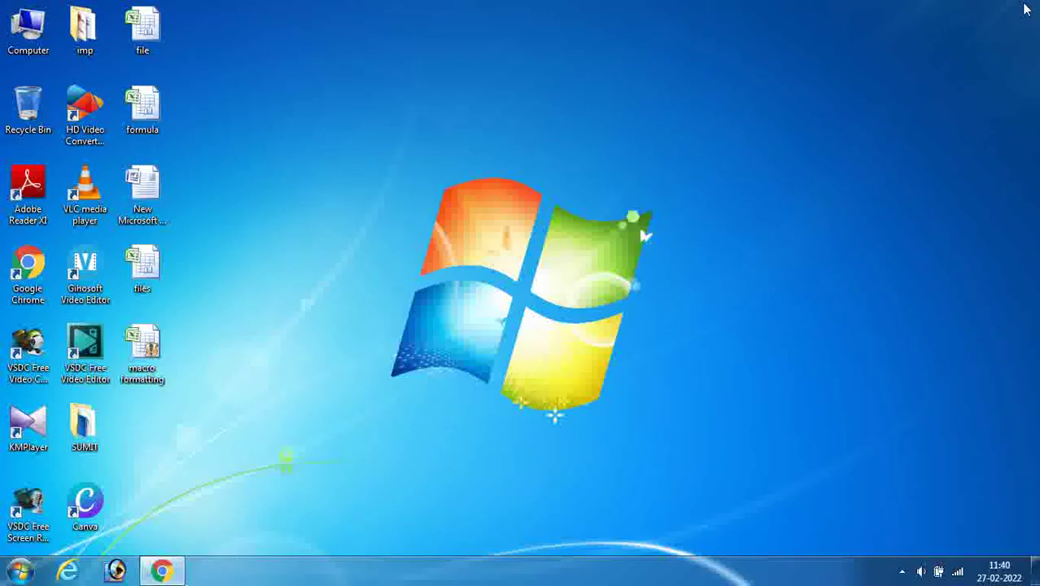
# Reopen 'macro formatting', minimize it, and open the 'files' workbook.
pyautogui.doubleClick(149, 367)
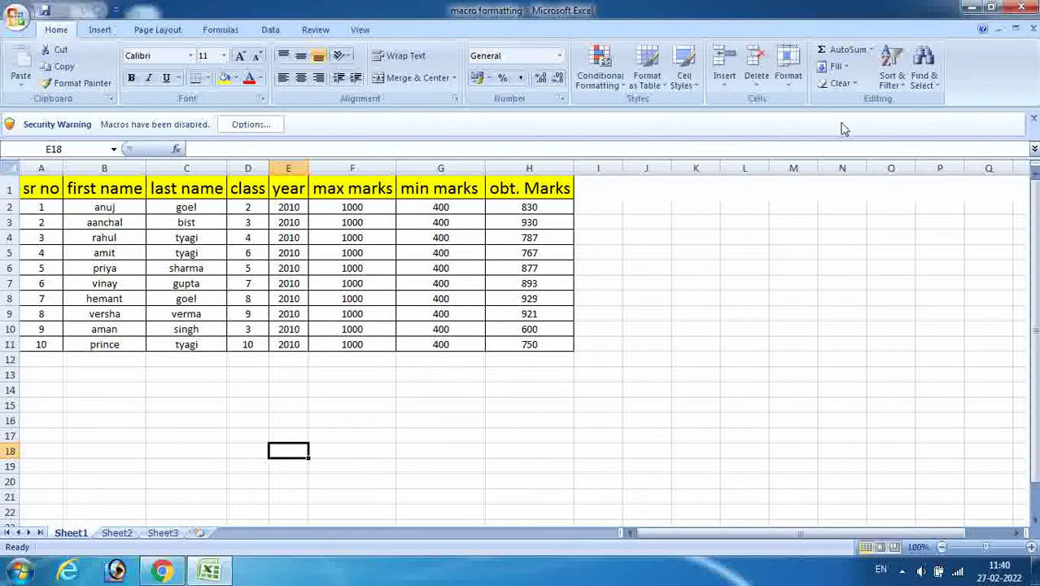
pyautogui.click(973, 8)
pyautogui.doubleClick(142, 268)
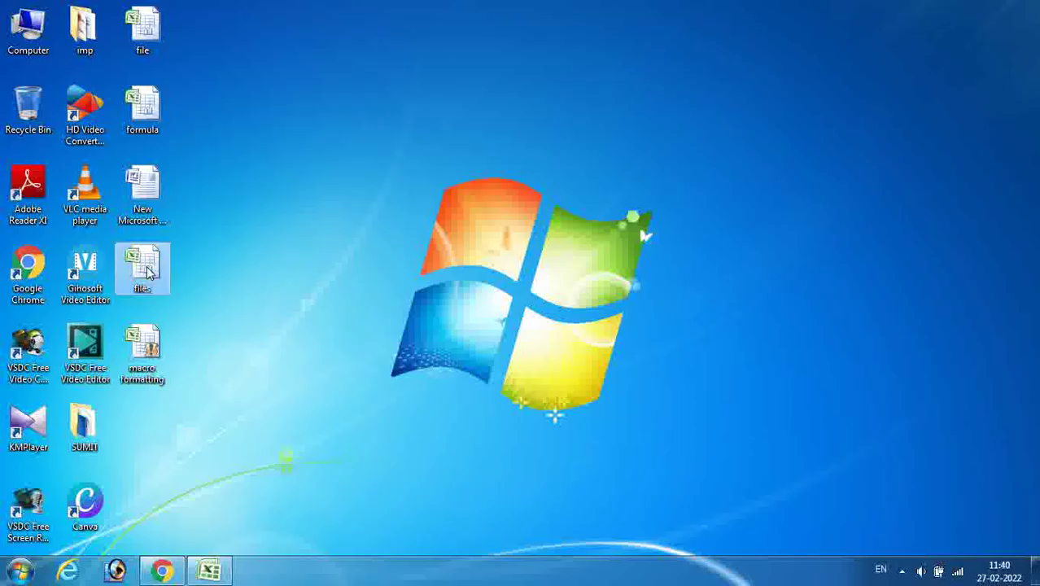
pyautogui.click(386, 367)
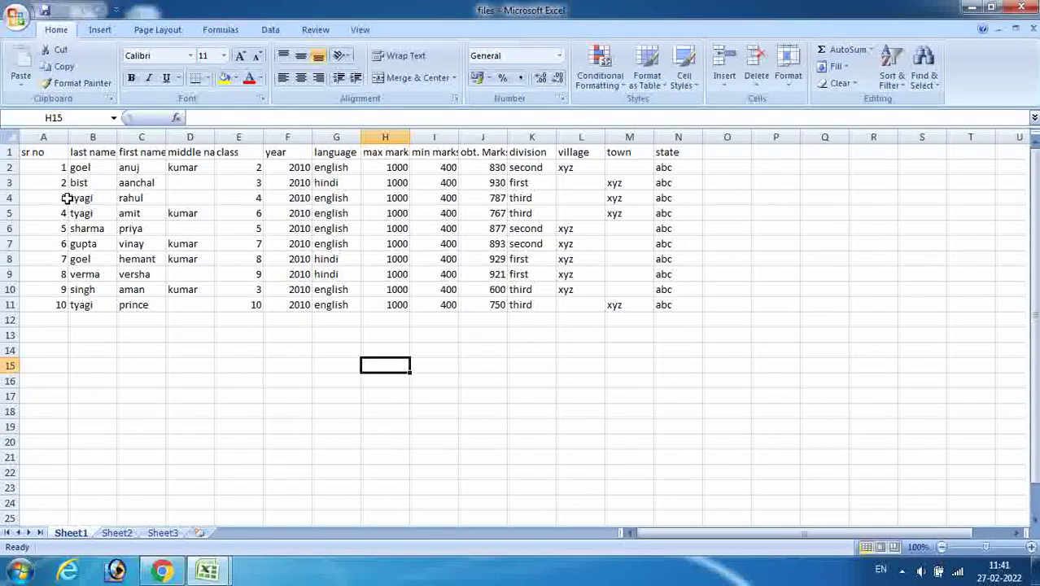
# Copy the raw student data A1:N11 with Ctrl+C.
pyautogui.moveTo(52, 156); pyautogui.dragTo(668, 302)
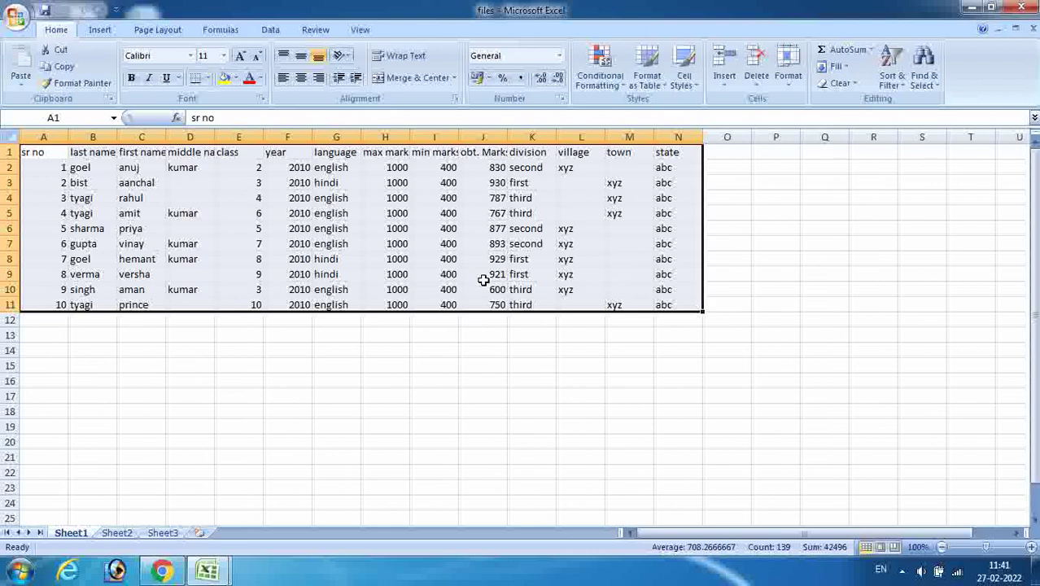
pyautogui.click(460, 377)
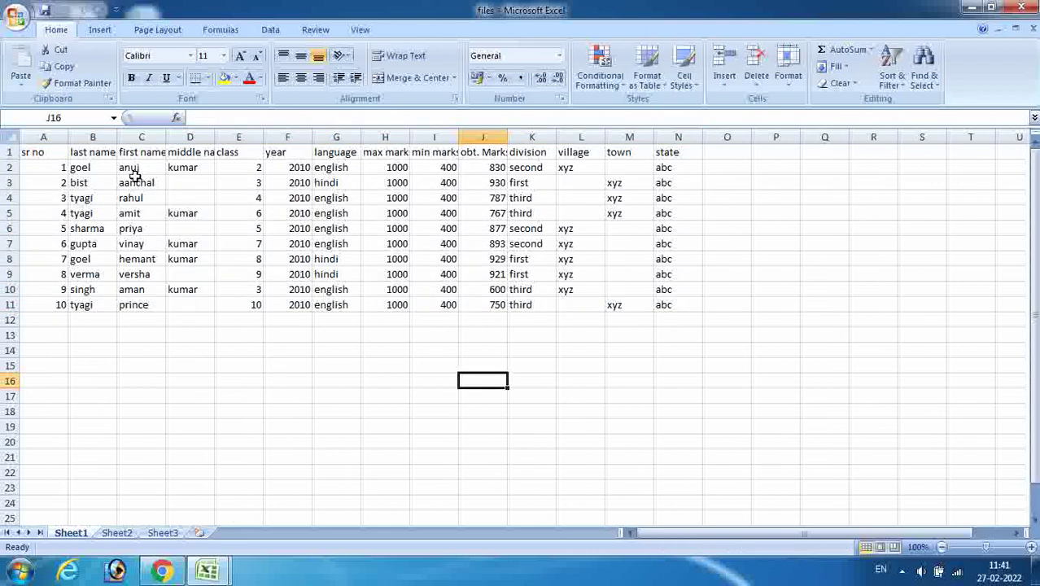
pyautogui.moveTo(32, 152); pyautogui.dragTo(667, 305)
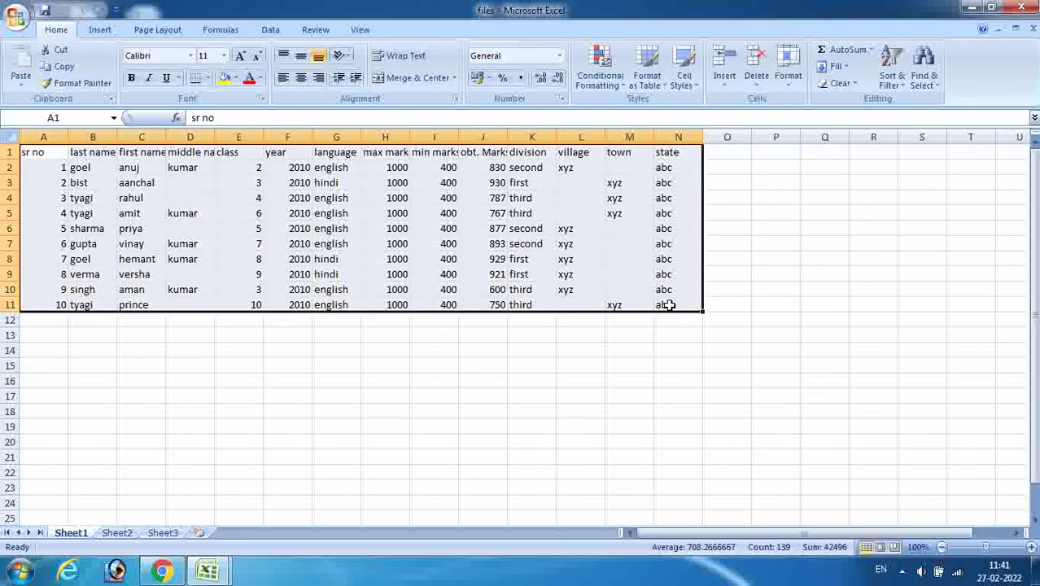
pyautogui.hotkey('ctrl', 'c')
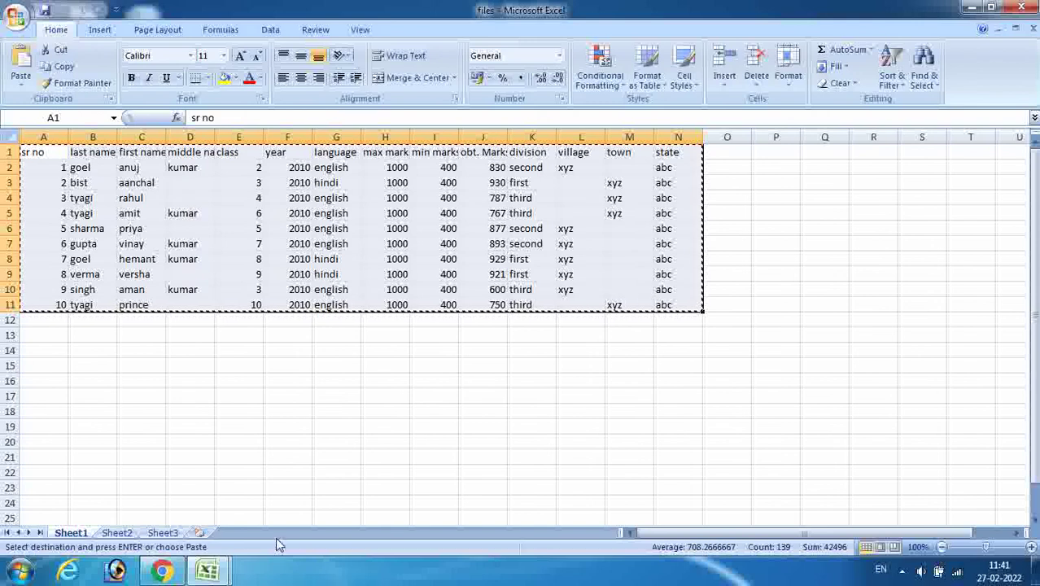
# In 'macro formatting', go to Sheet2 and enable the workbook's macro content.
pyautogui.hotkey('alt', 'Tab')
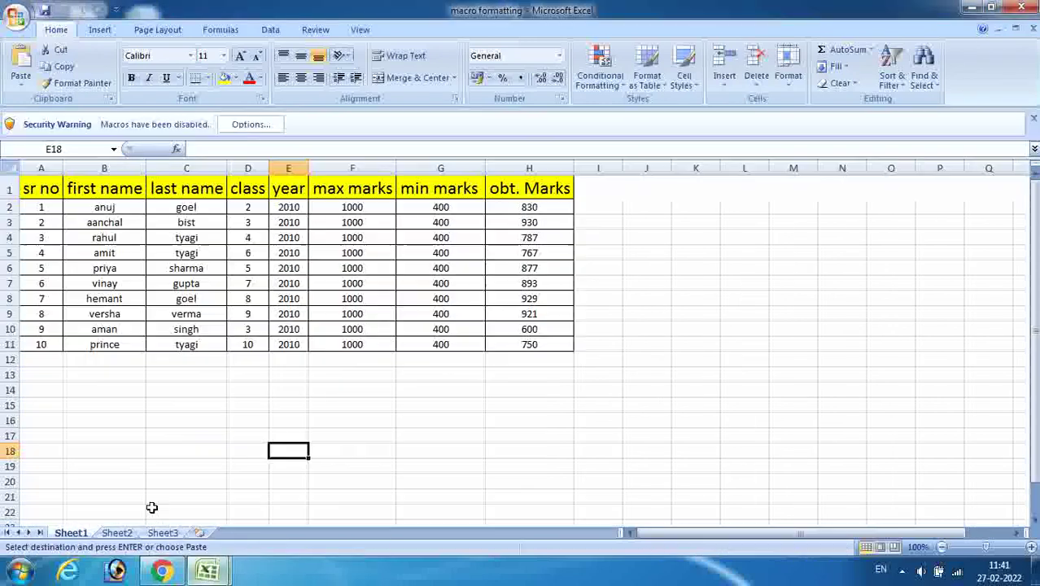
pyautogui.click(116, 533)
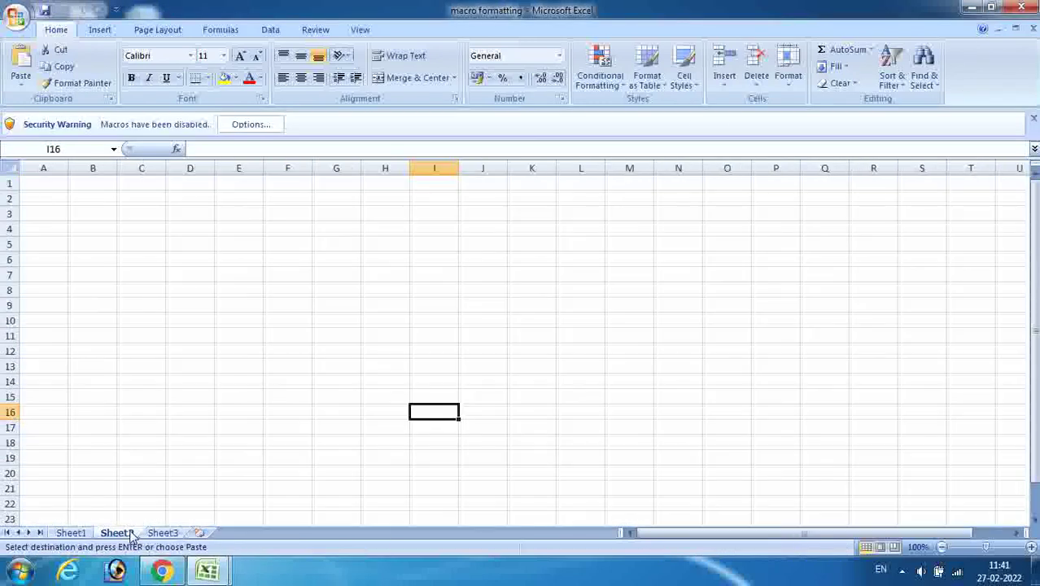
pyautogui.click(262, 130)
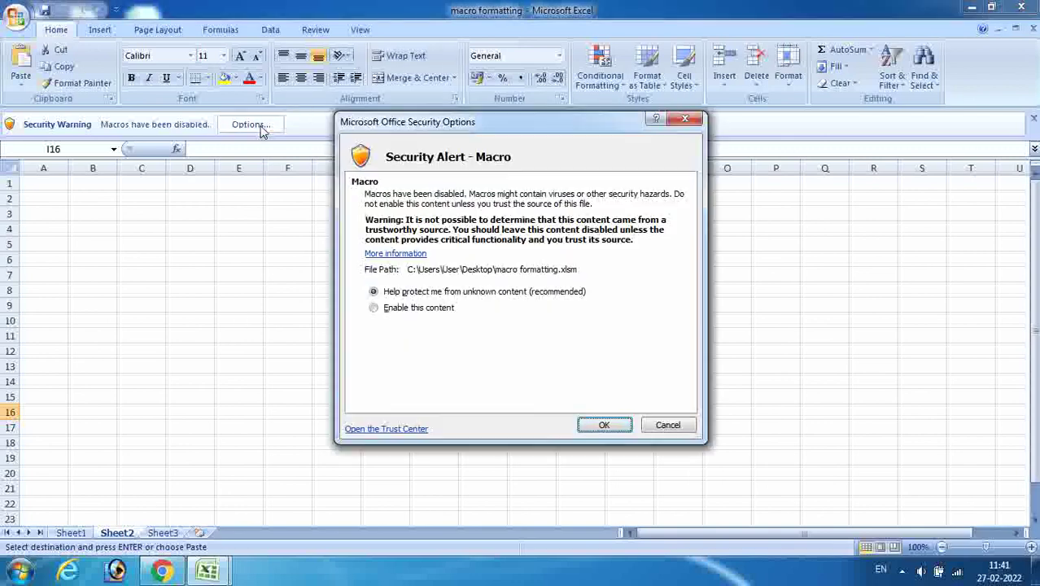
pyautogui.click(413, 308)
pyautogui.click(614, 430)
pyautogui.click(673, 406)
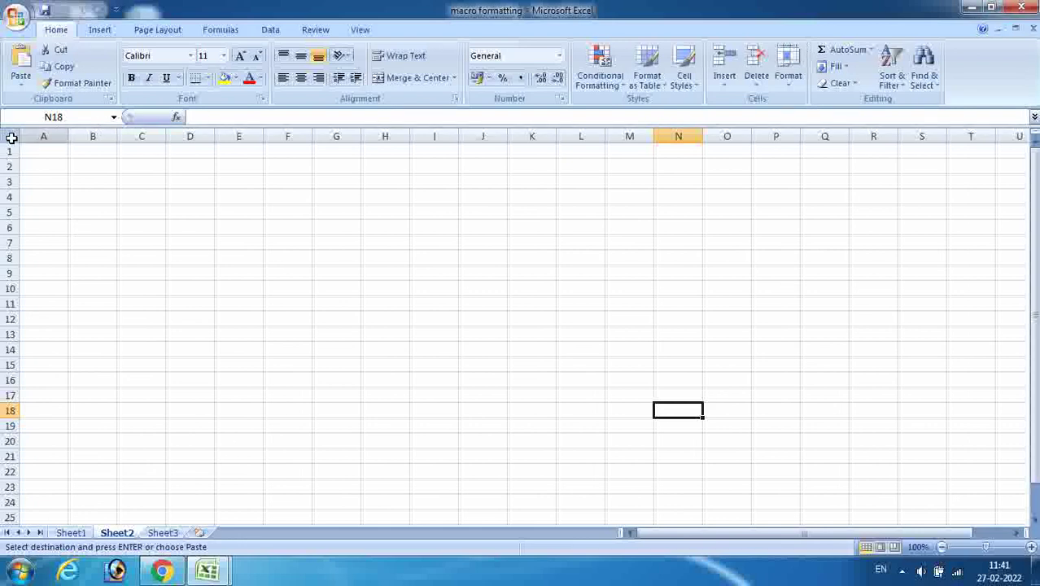
# Paste the student data at Sheet2 cell A1 and select the pasted range.
pyautogui.click(42, 154)
pyautogui.rightClick(45, 158)
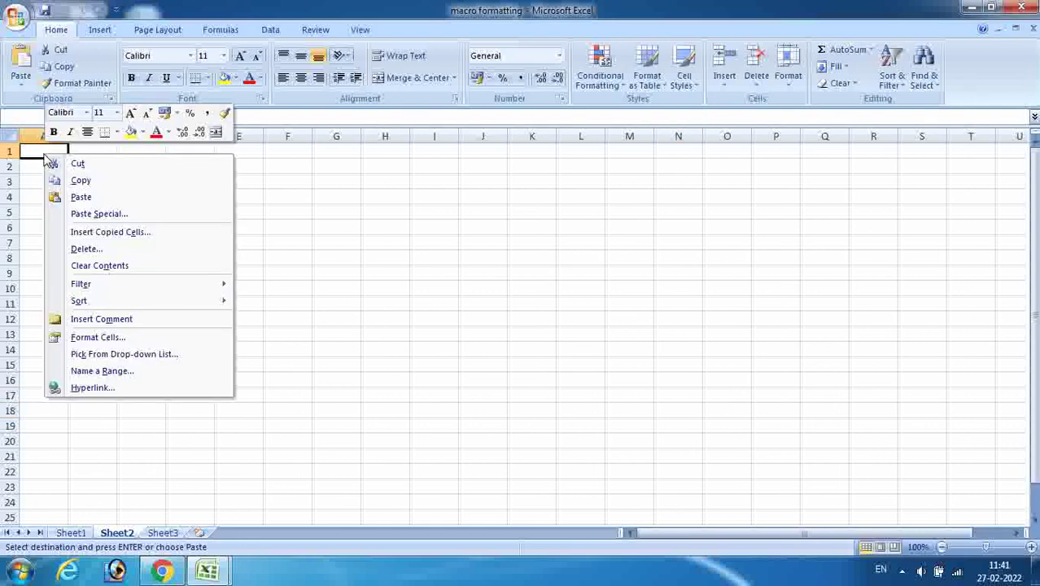
pyautogui.click(81, 197)
pyautogui.click(362, 391)
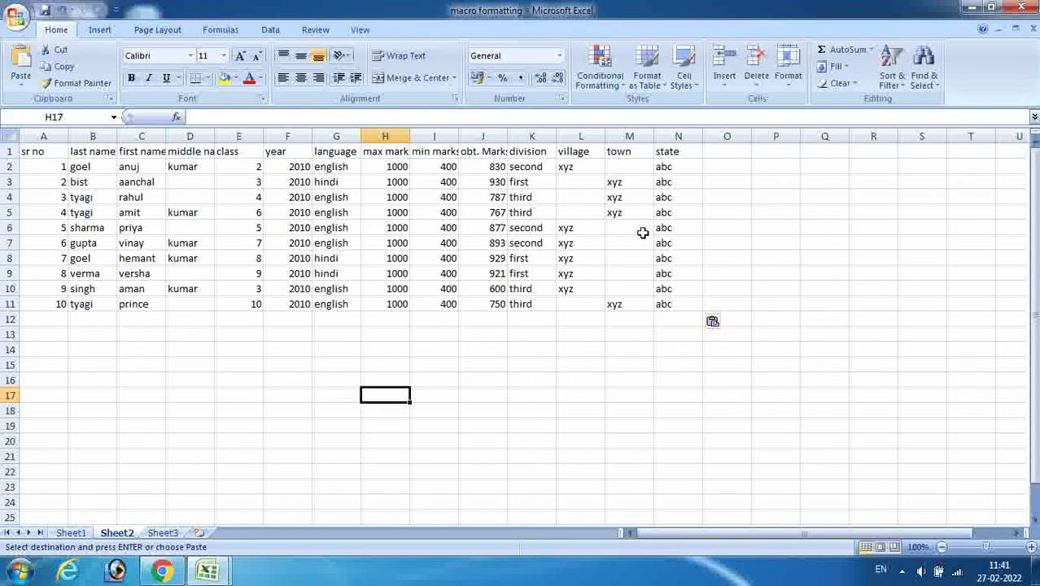
pyautogui.click(576, 430)
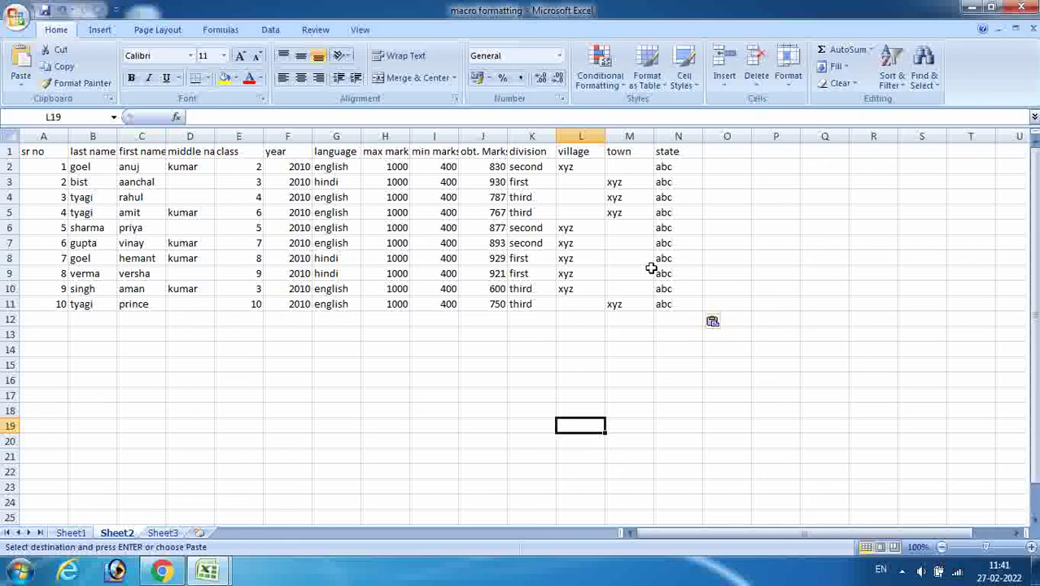
pyautogui.moveTo(28, 152)
pyautogui.mouseDown()
pyautogui.moveTo(665, 315)
pyautogui.moveTo(663, 303)
pyautogui.mouseUp()
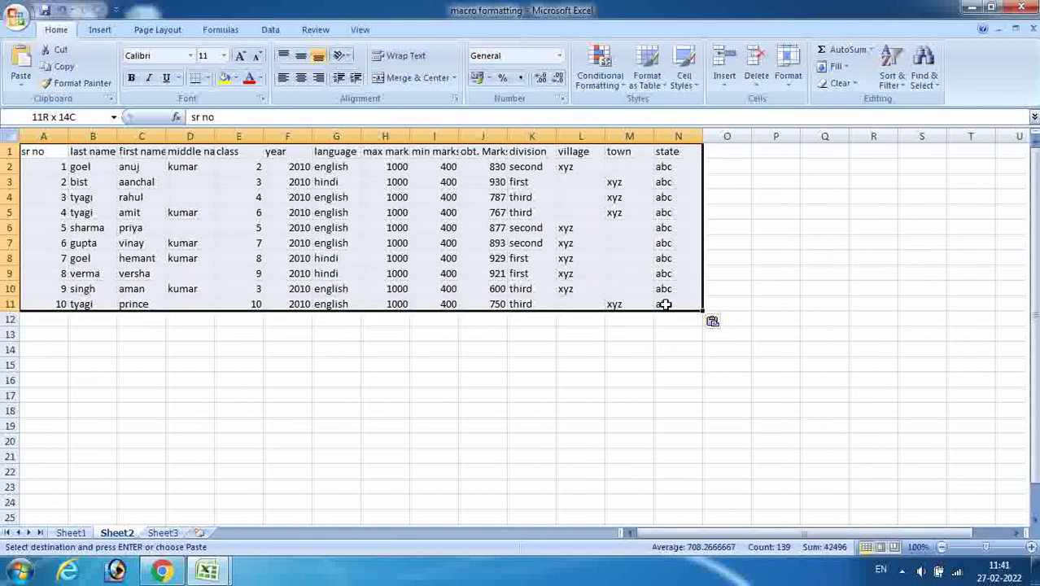
# Run the macrofunction macro from the View Macros list on Sheet2's data.
pyautogui.click(370, 31)
pyautogui.click(853, 84)
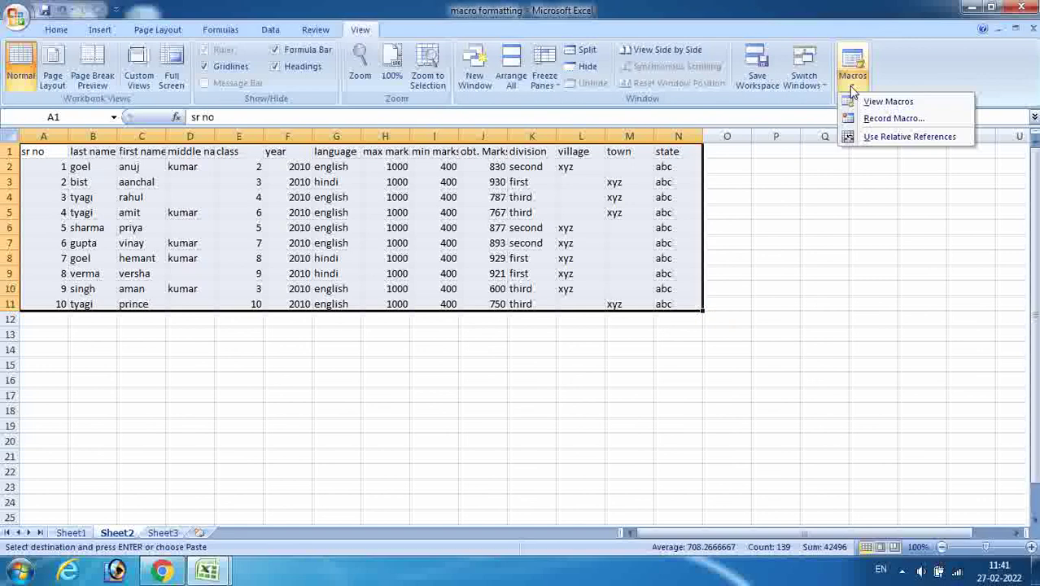
pyautogui.click(886, 102)
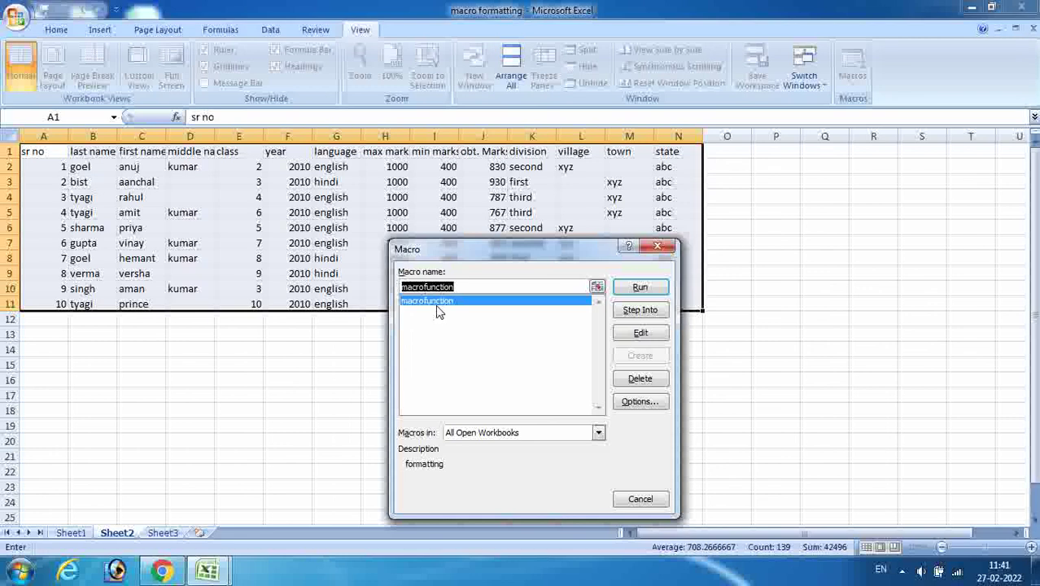
pyautogui.click(647, 290)
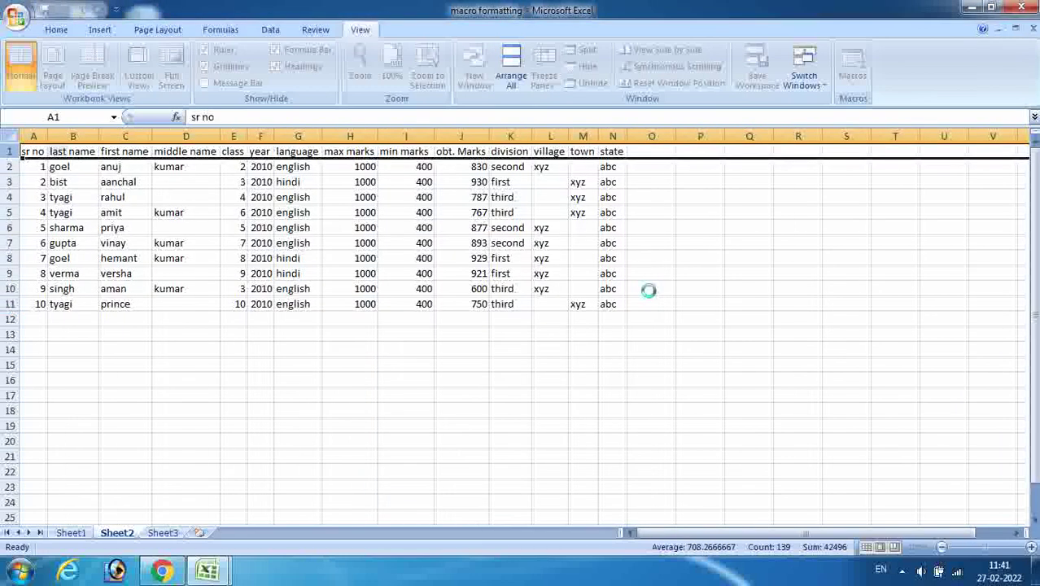
pyautogui.click(579, 388)
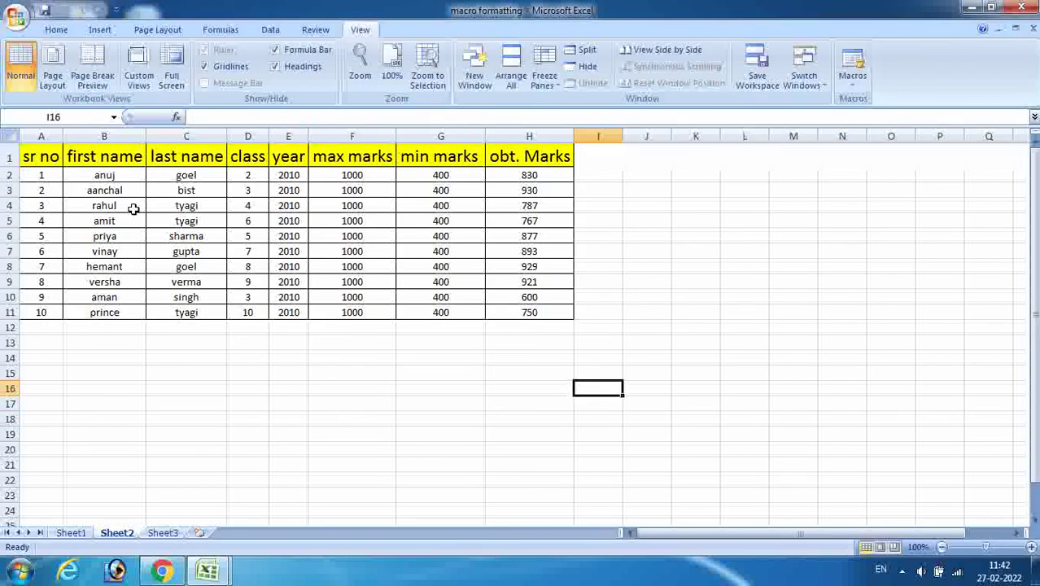